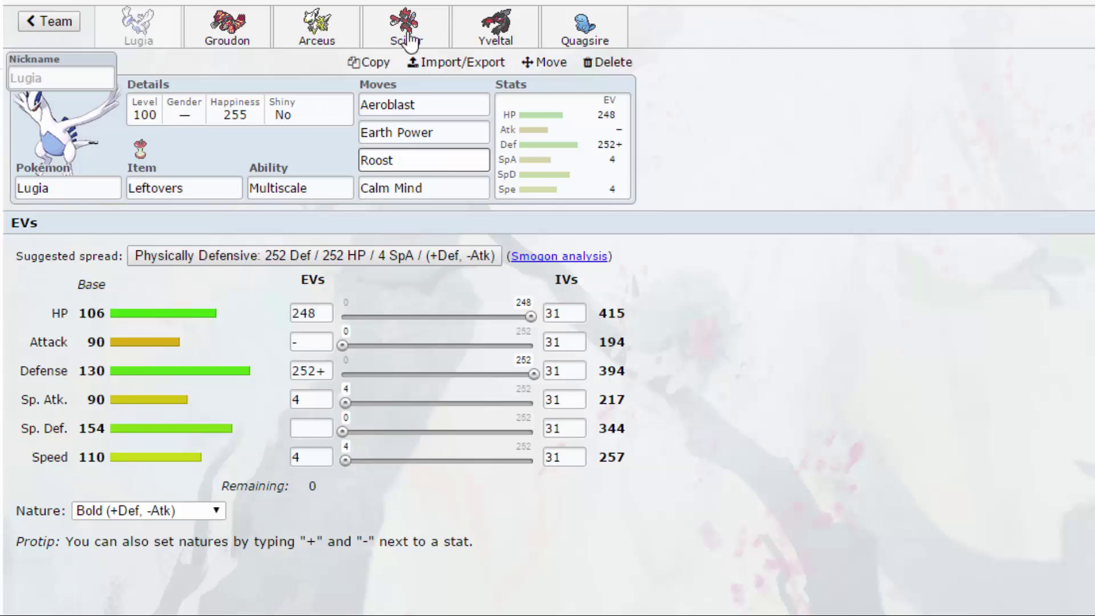
Step: Replace Groudon-Primal's Overheat move with Stone Edge
click(237, 40)
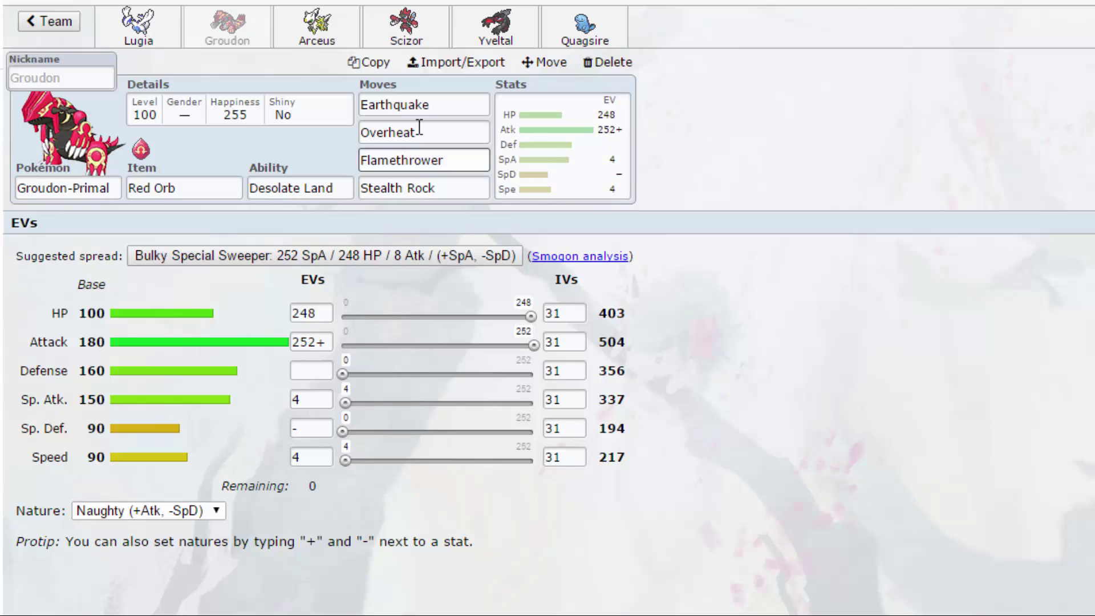
click(450, 141)
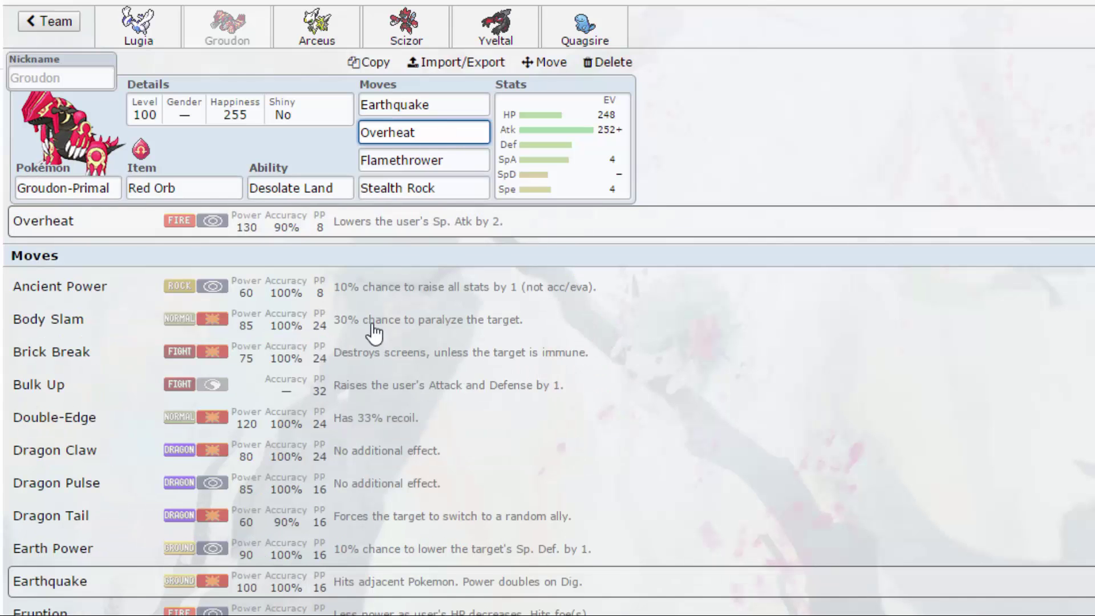
scroll(320, 576, down, 7)
click(416, 132)
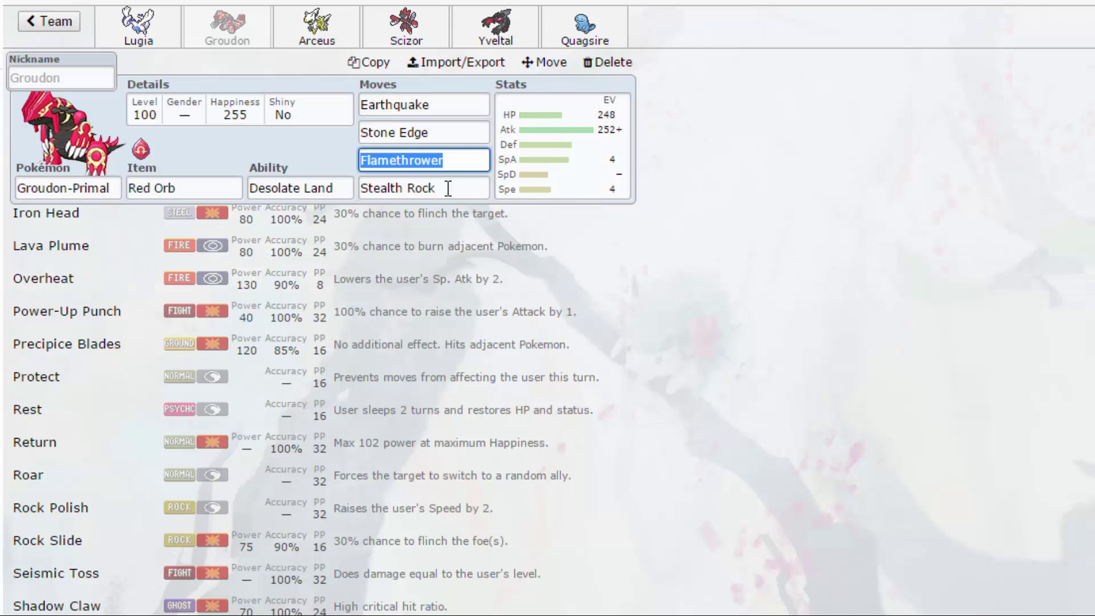
Step: Review Earthquake, Stone Edge, Flamethrower and Stealth Rock, and the 4 SpA/4 Spe EV spread
click(470, 190)
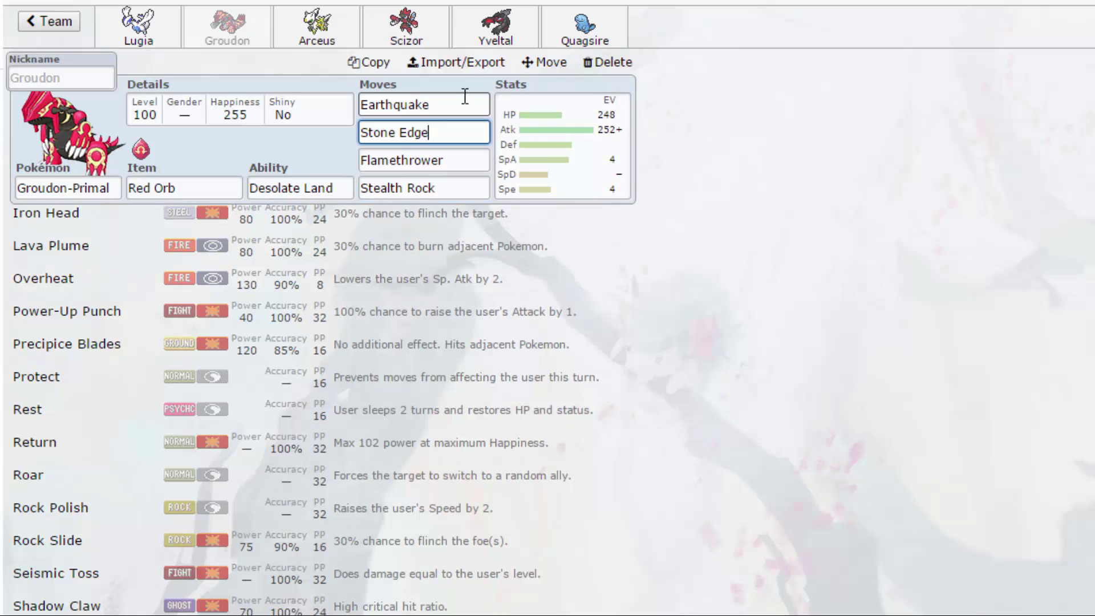
click(536, 144)
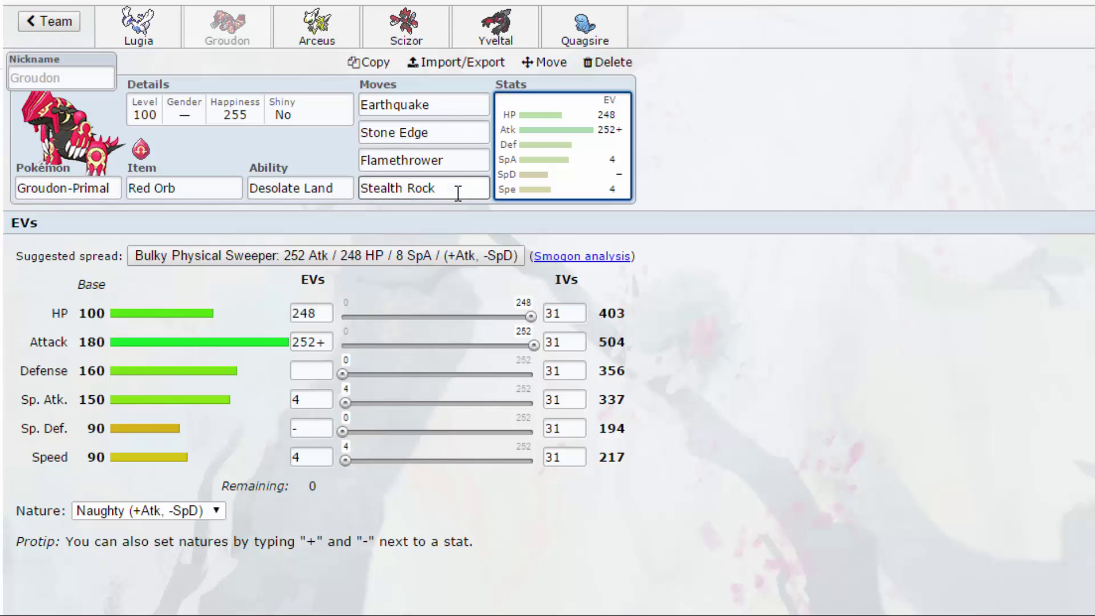
click(470, 161)
click(466, 127)
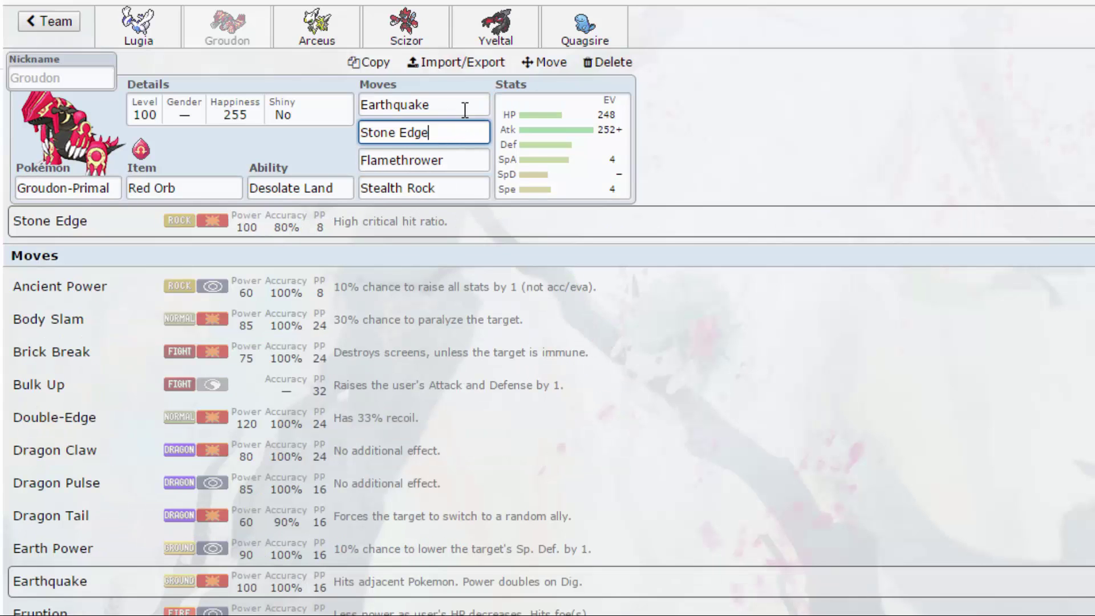
click(466, 110)
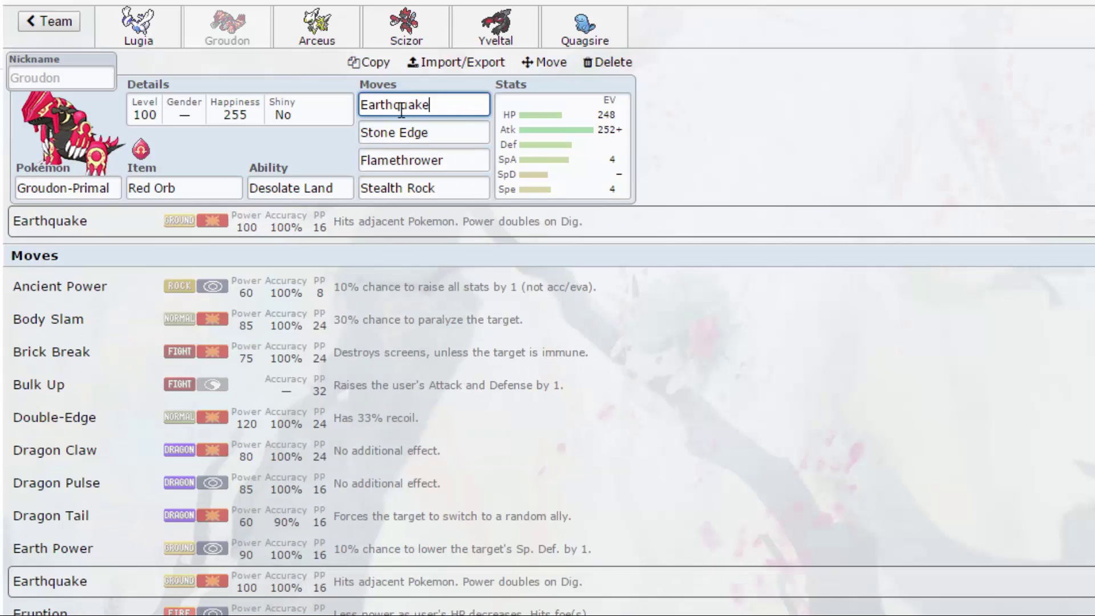
click(458, 137)
click(465, 157)
click(479, 185)
click(546, 152)
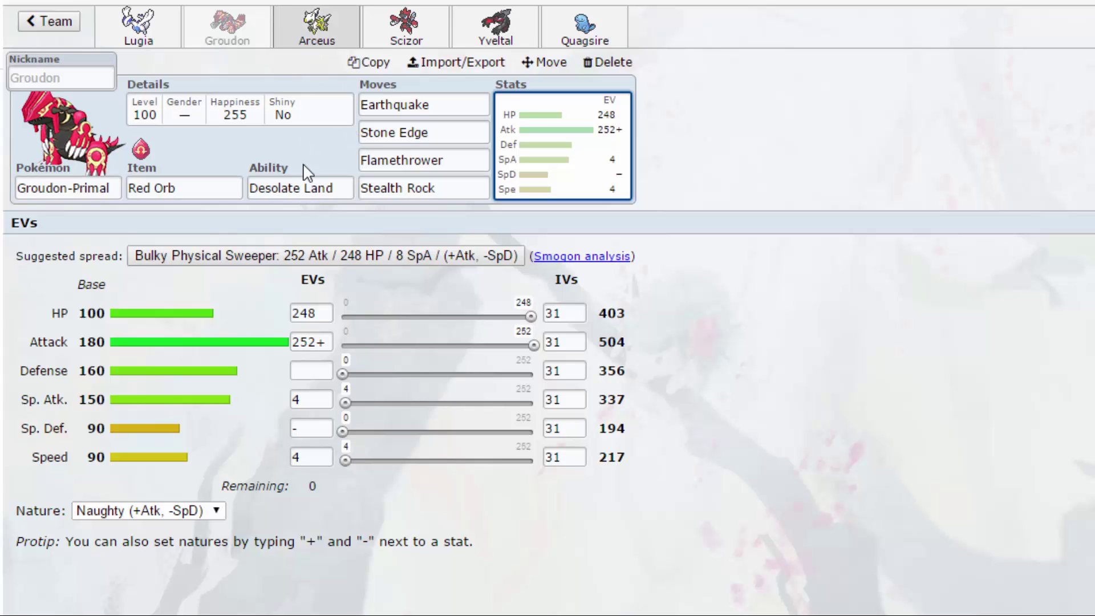
click(79, 197)
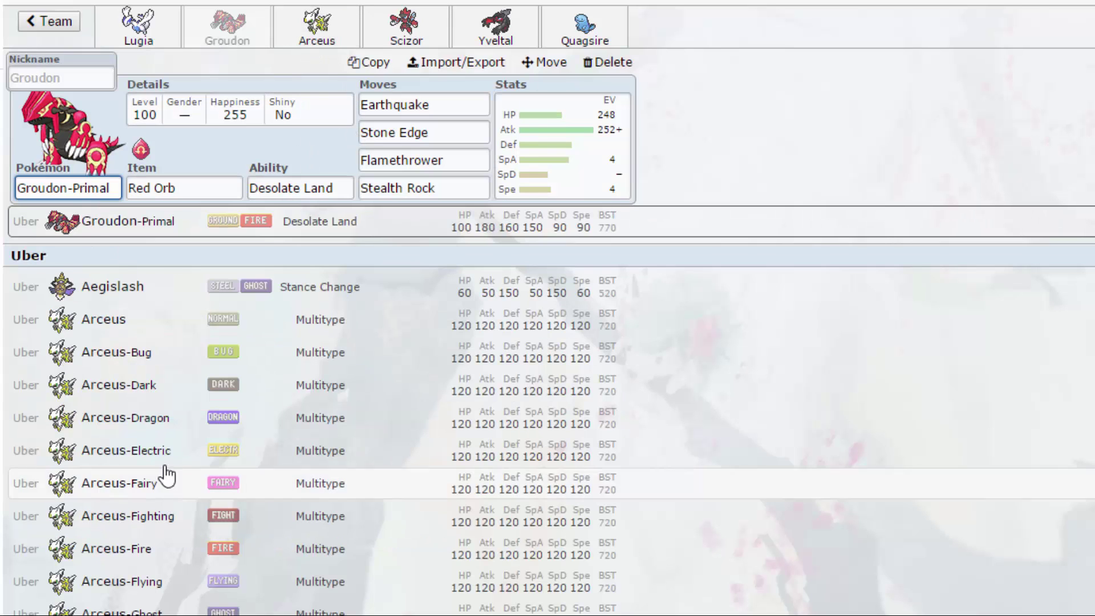
scroll(172, 503, down, 10)
scroll(172, 503, down, 7)
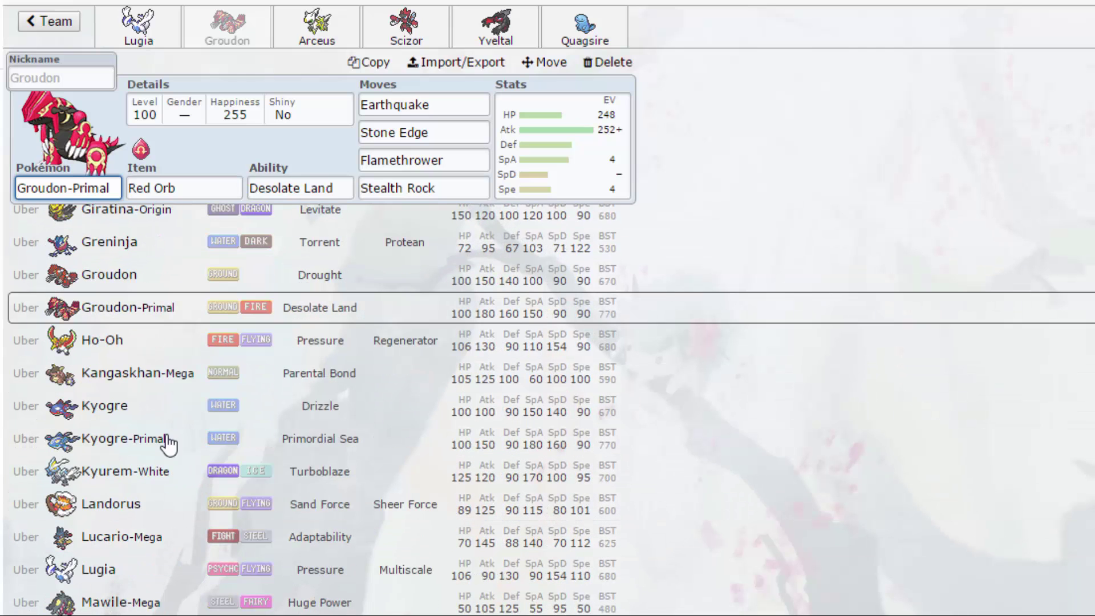
scroll(185, 417, up, 7)
scroll(237, 337, up, 11)
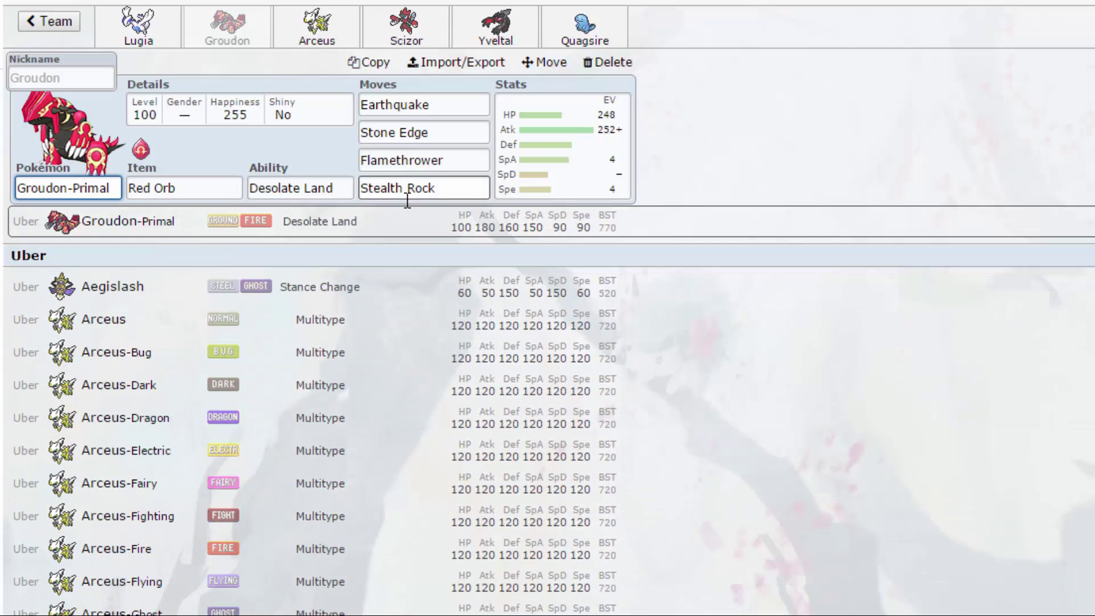
scroll(318, 542, down, 8)
scroll(319, 540, up, 10)
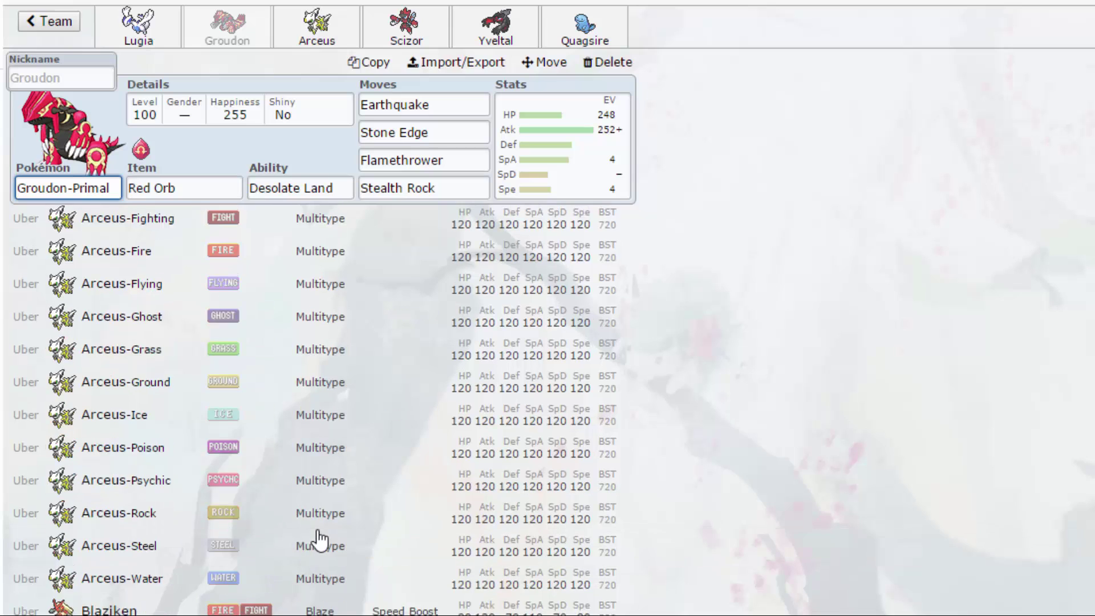
click(439, 160)
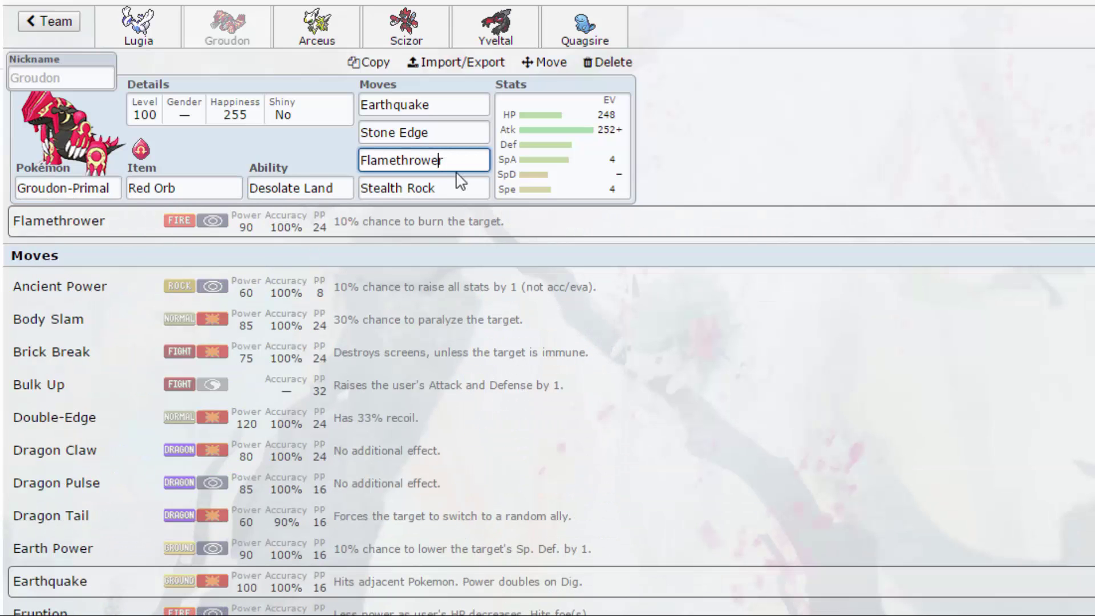
click(315, 31)
click(192, 35)
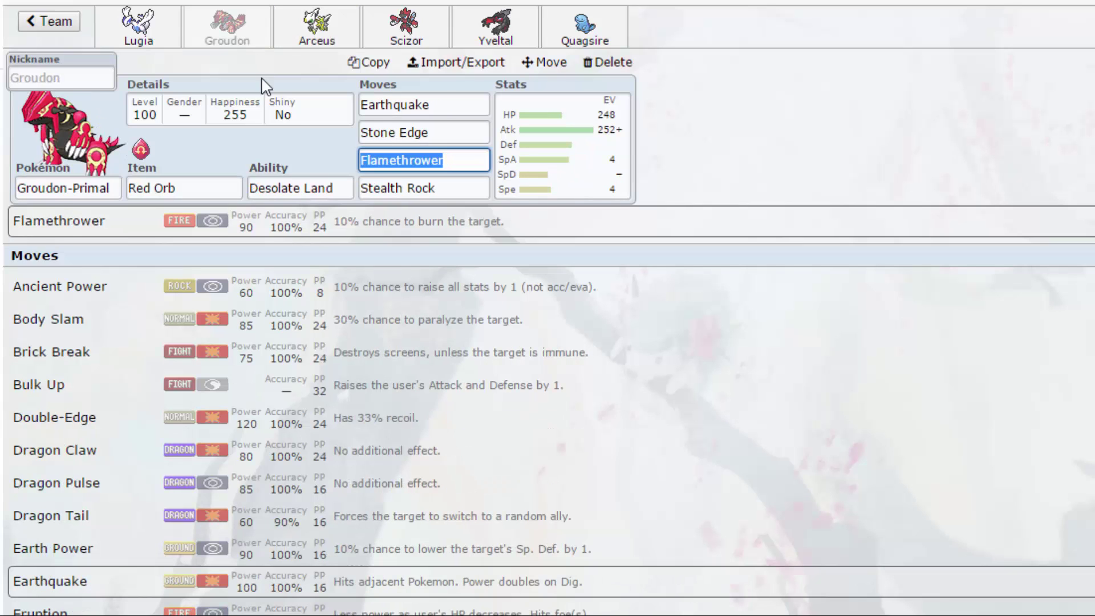
click(452, 188)
click(462, 126)
click(452, 110)
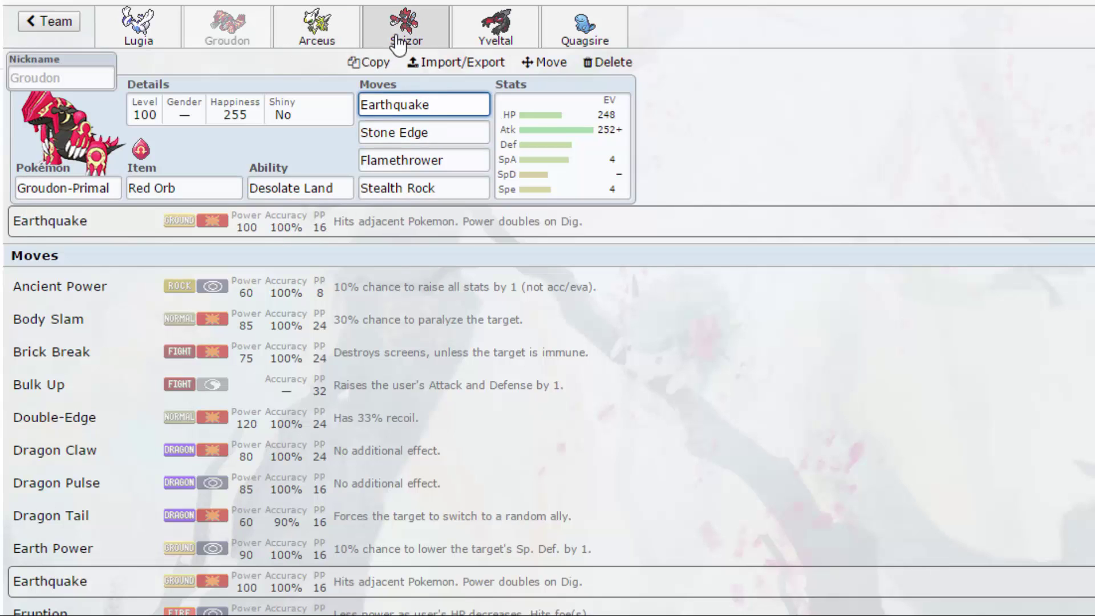
Step: Open Arceus's Life Orb set, view its Jolly EV spread and Extreme Speed's details
click(317, 32)
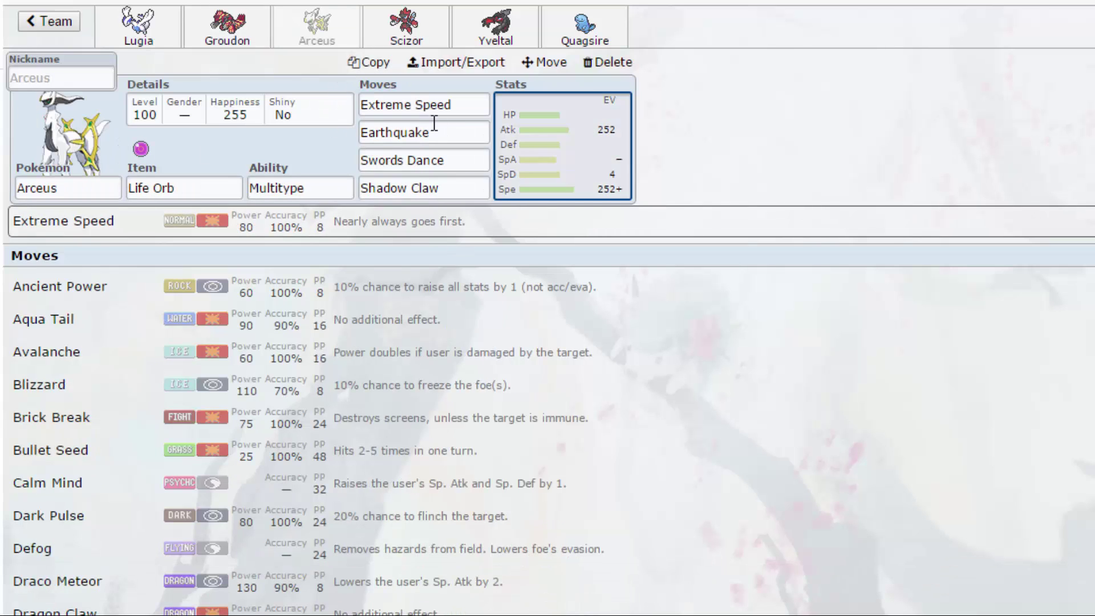
click(548, 171)
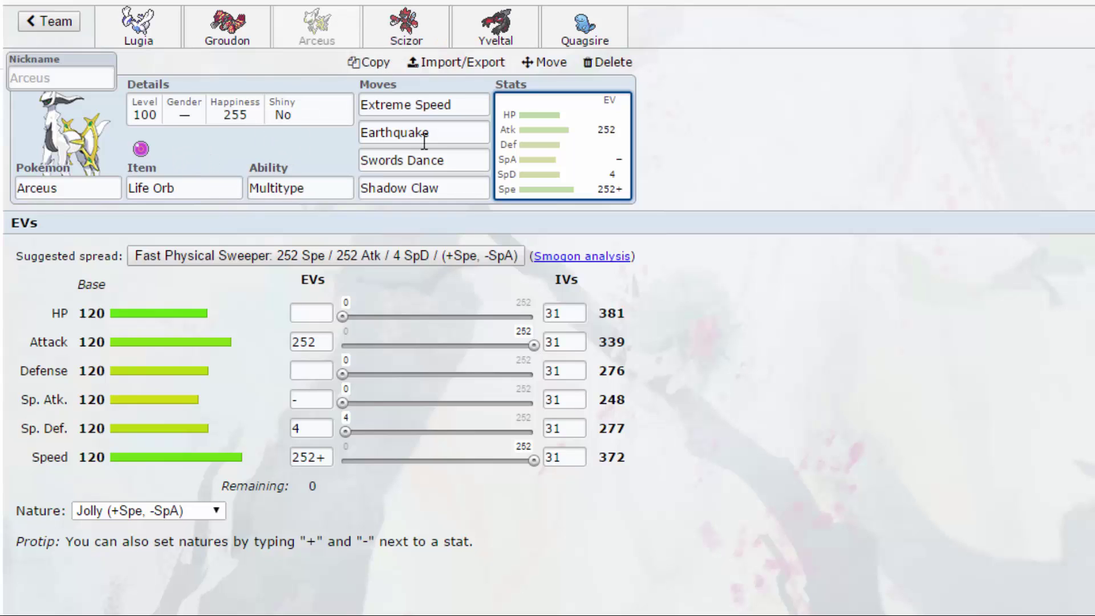
click(462, 109)
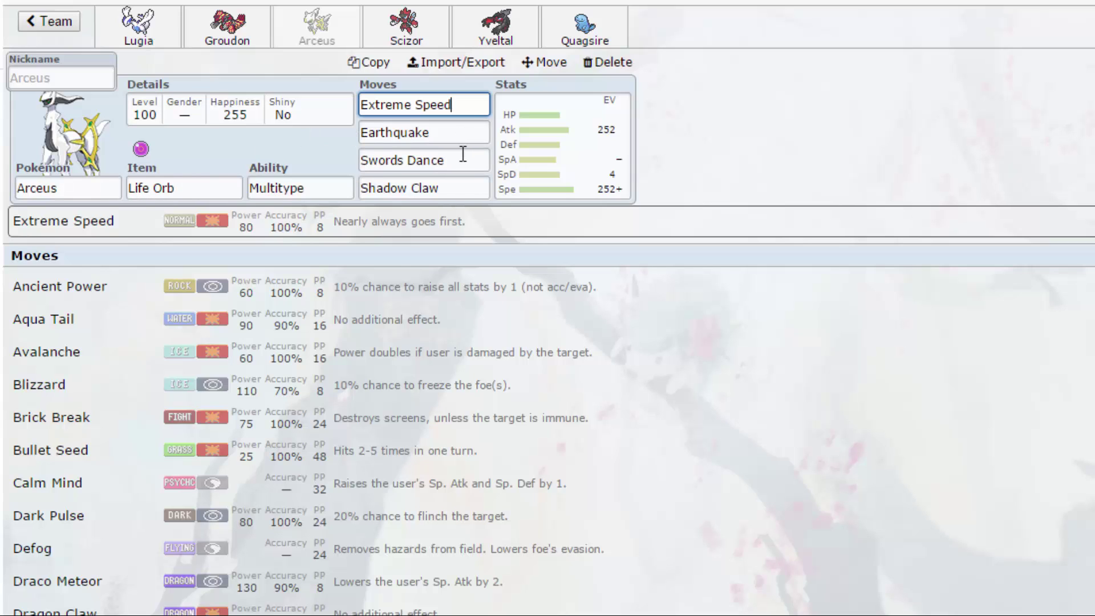
Step: Open Mega Scizor and check Bullet Punch, Knock Off, U-turn, Superpower and its Adamant EVs
click(392, 28)
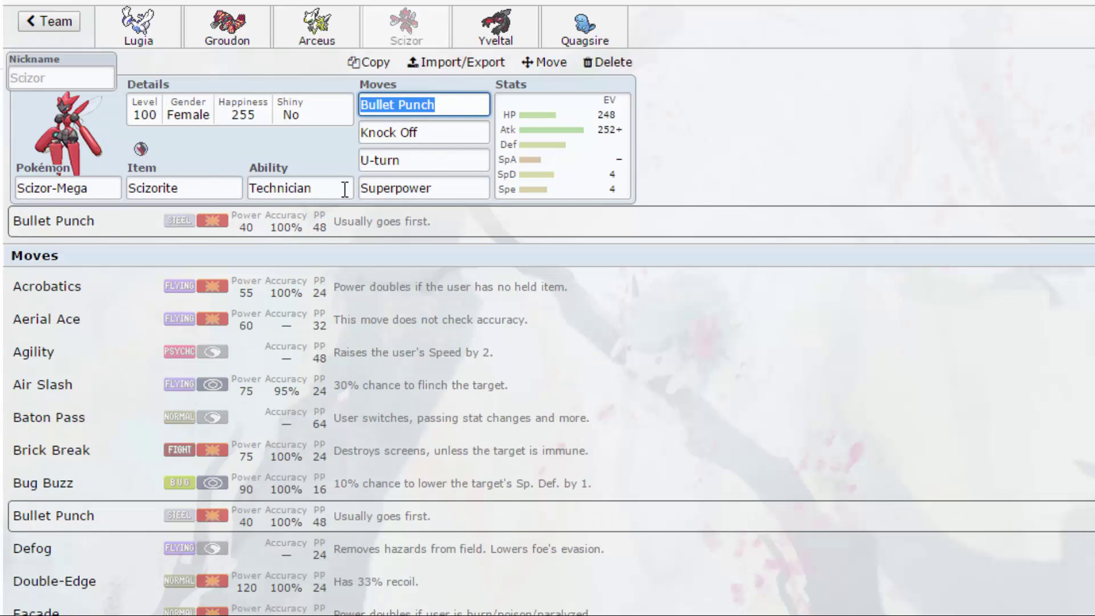
click(447, 187)
click(463, 157)
click(465, 131)
click(466, 104)
click(467, 134)
click(462, 160)
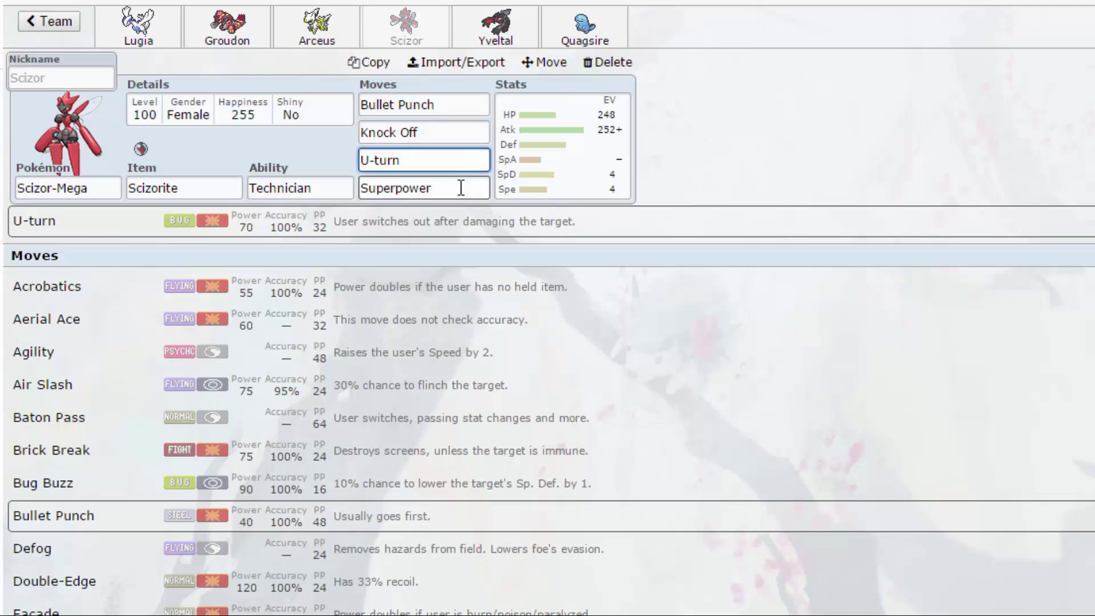
click(460, 187)
click(464, 108)
click(429, 163)
click(445, 187)
click(559, 176)
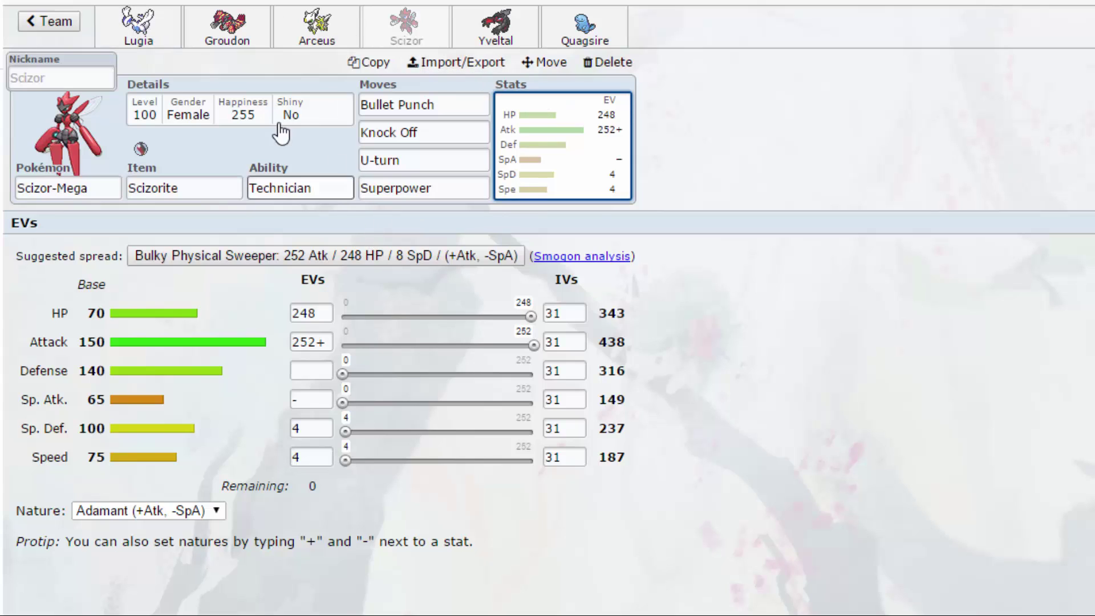
click(453, 184)
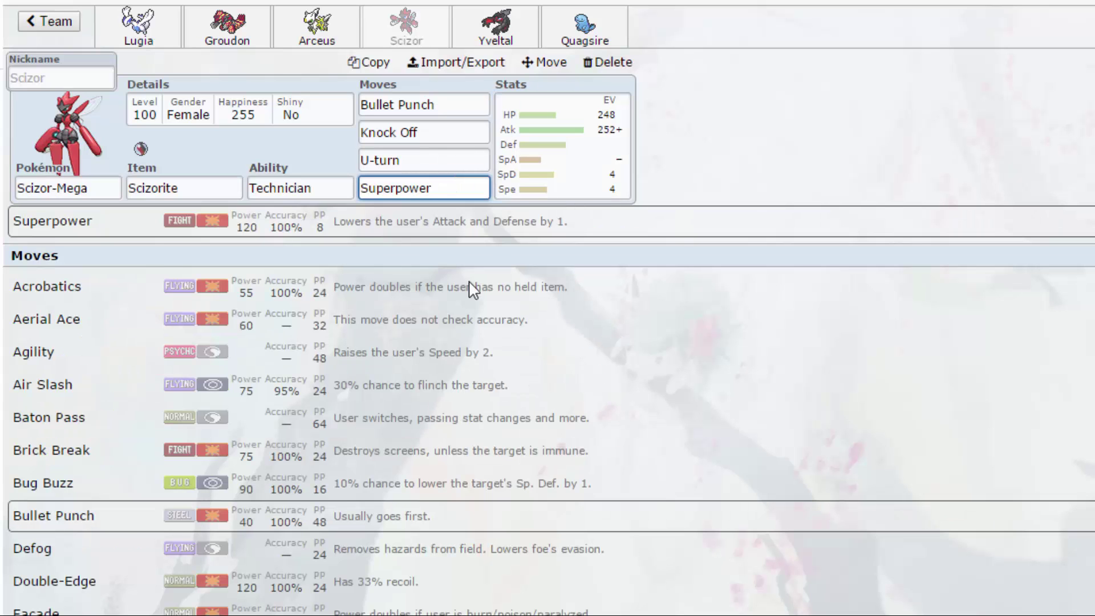
click(84, 187)
scroll(211, 478, down, 20)
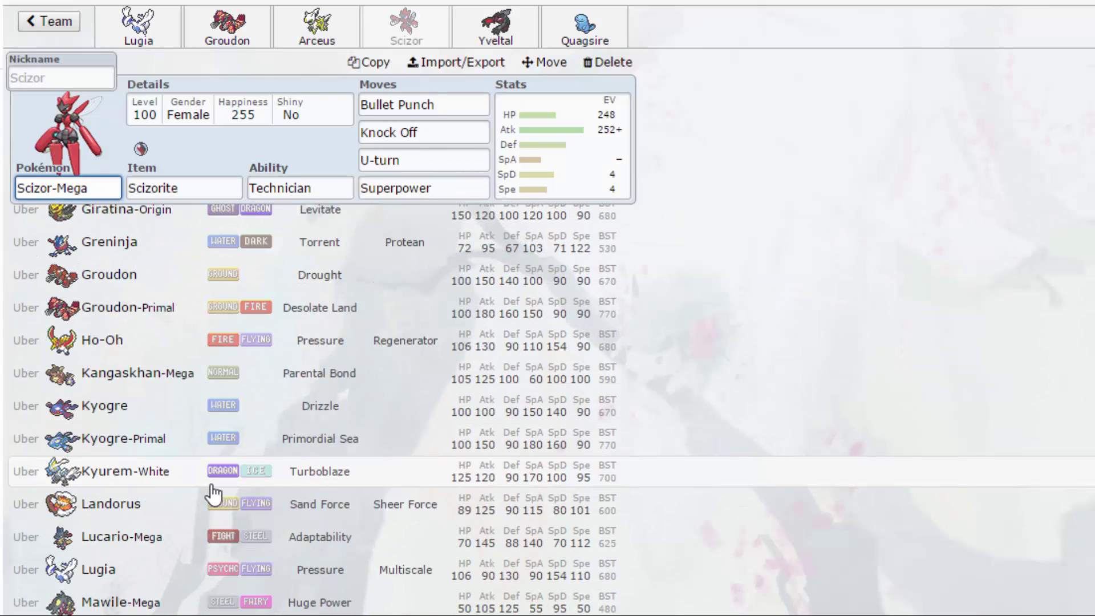
scroll(194, 592, down, 3)
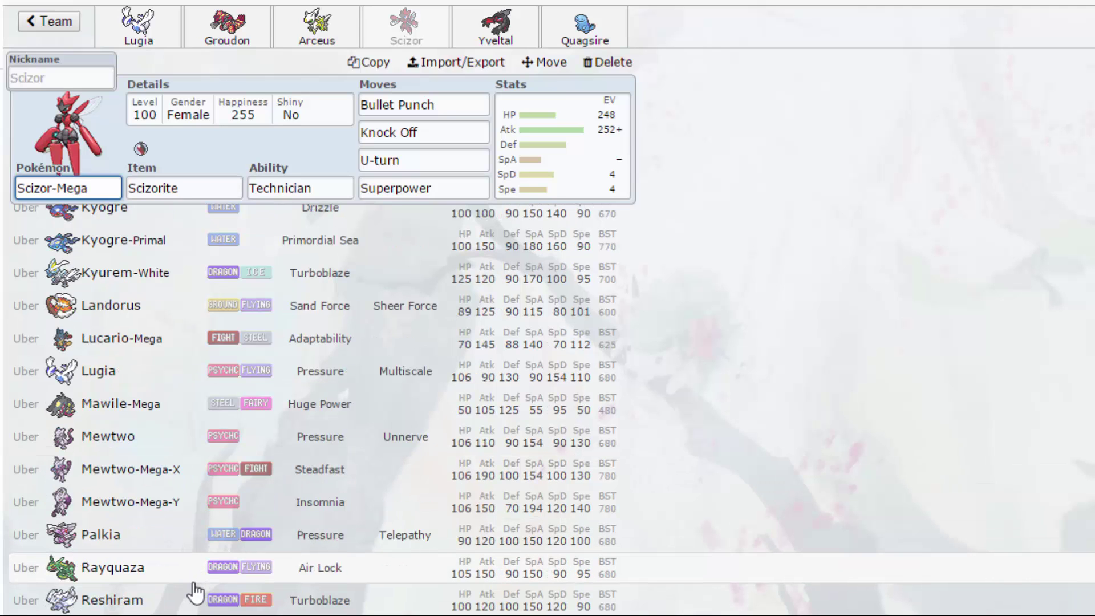
scroll(197, 591, up, 2)
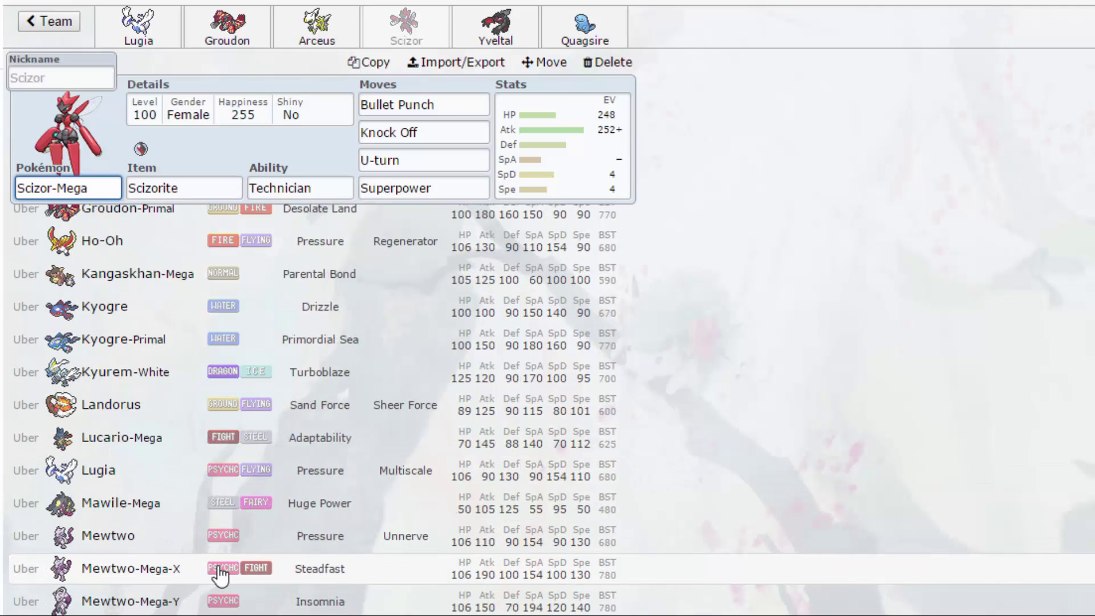
scroll(226, 599, up, 2)
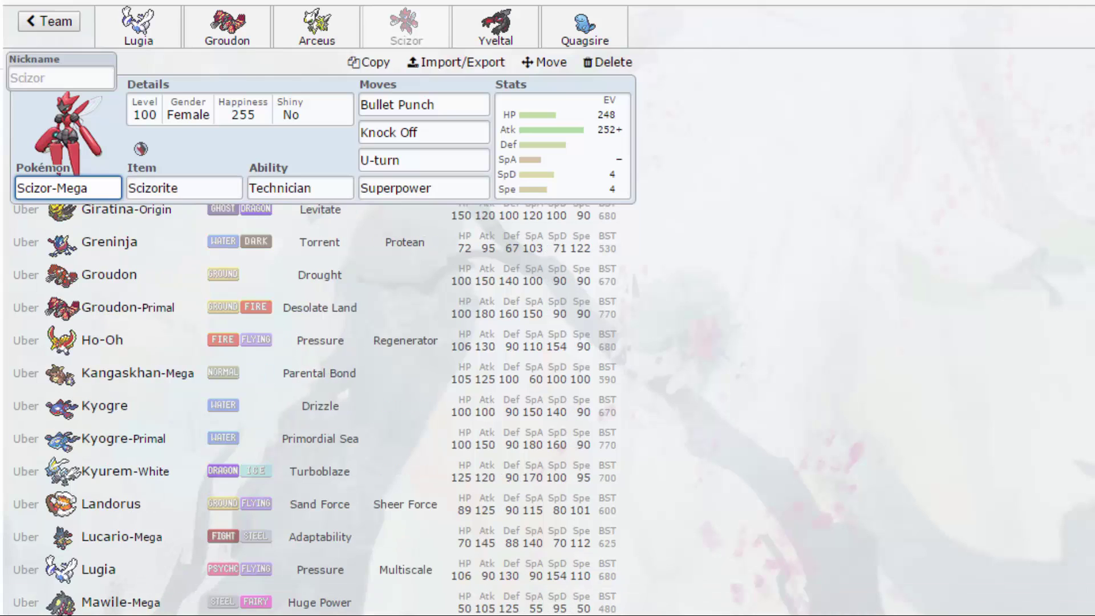
scroll(320, 411, up, 2)
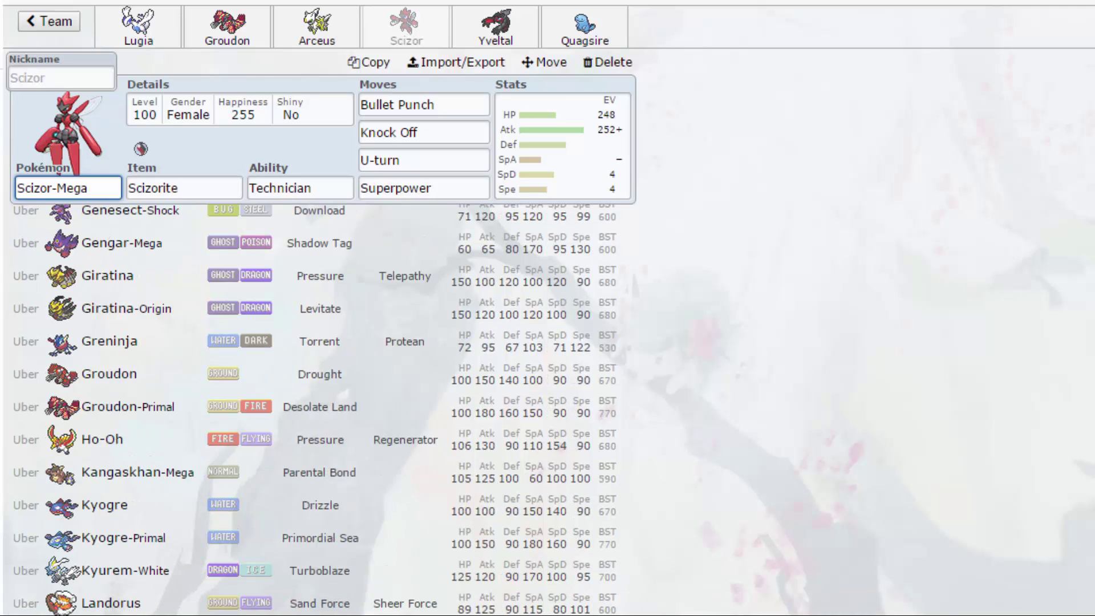
scroll(319, 411, up, 4)
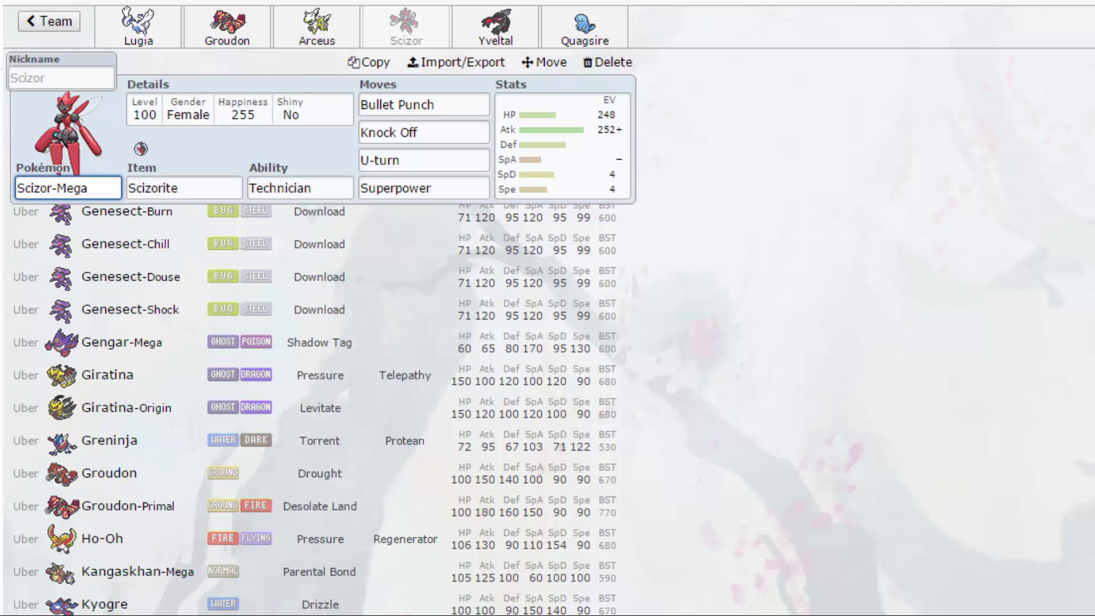
scroll(319, 410, up, 4)
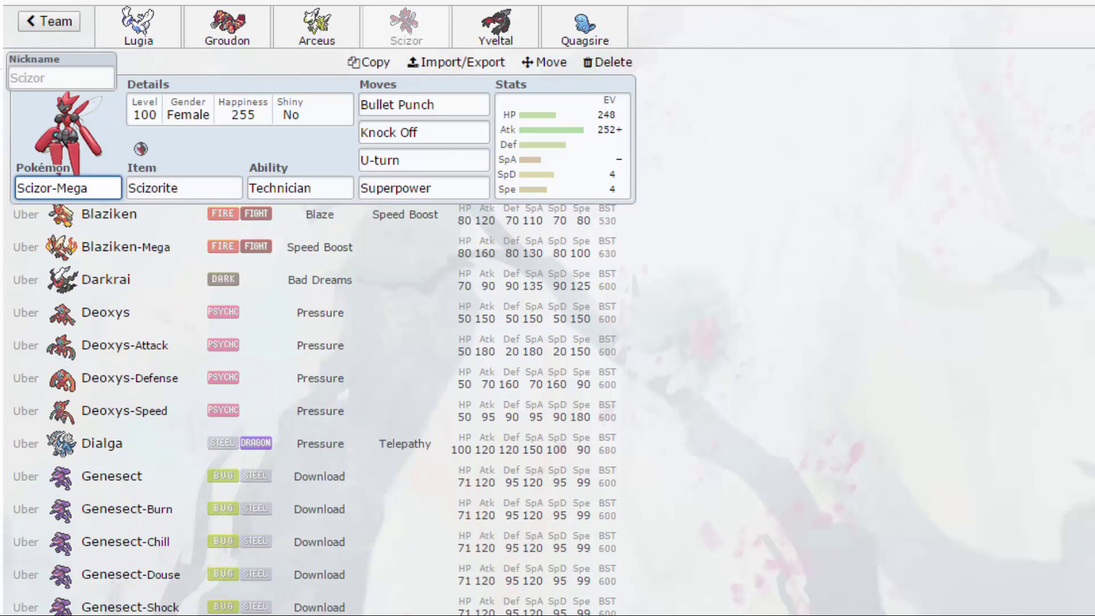
scroll(319, 411, up, 9)
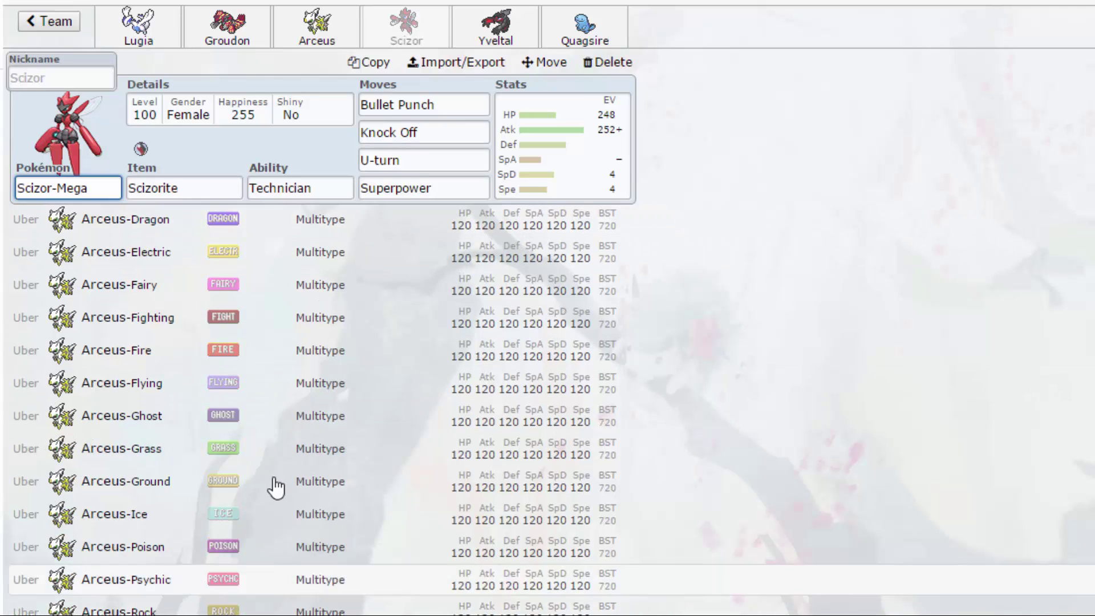
scroll(272, 483, up, 4)
scroll(276, 485, down, 20)
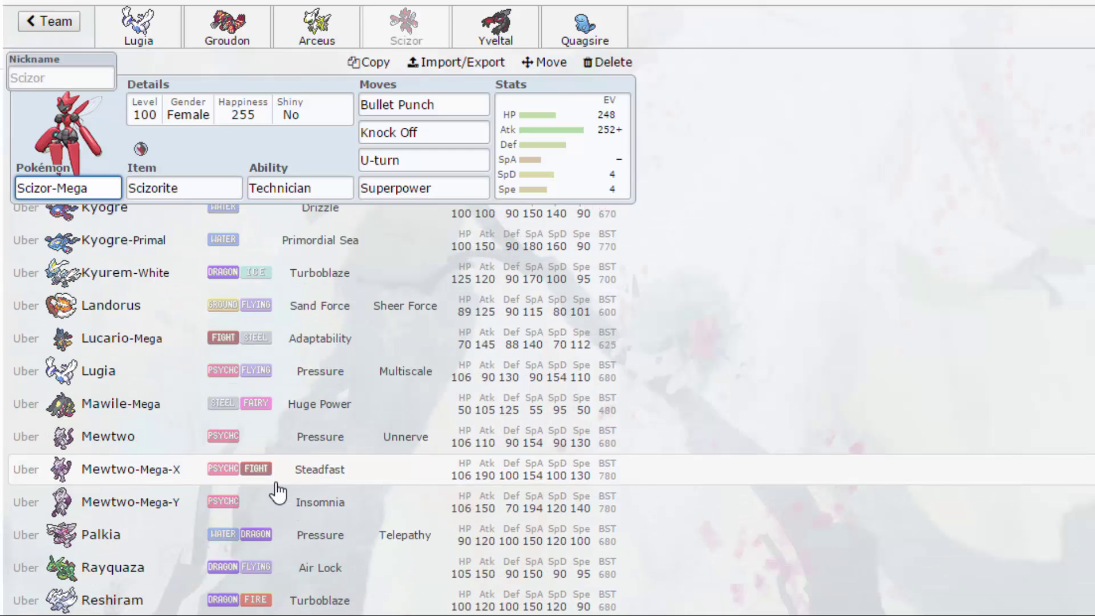
scroll(278, 490, down, 6)
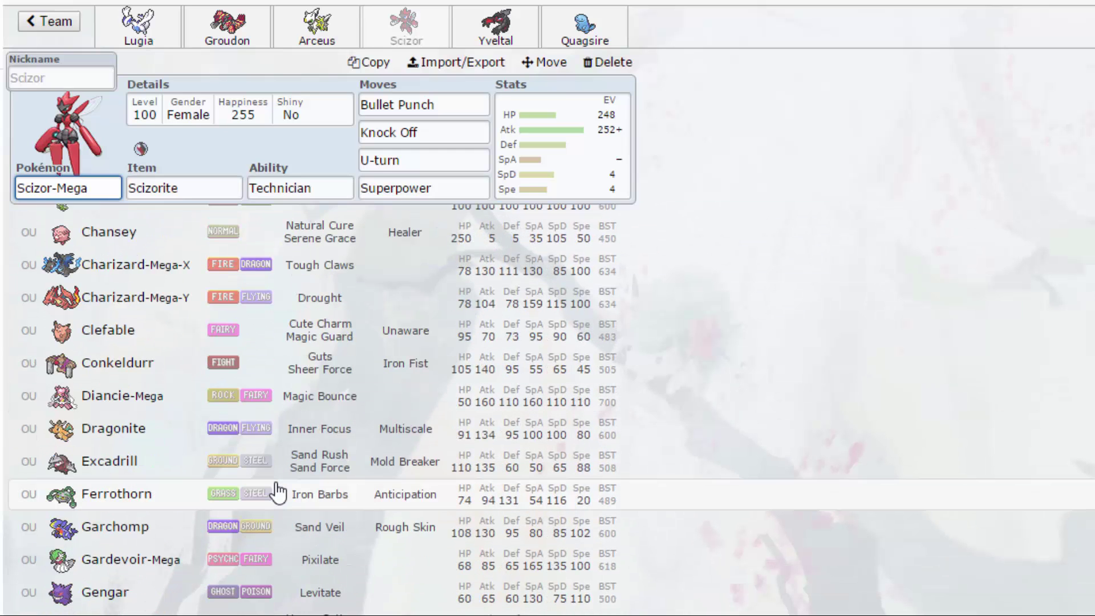
scroll(278, 492, up, 14)
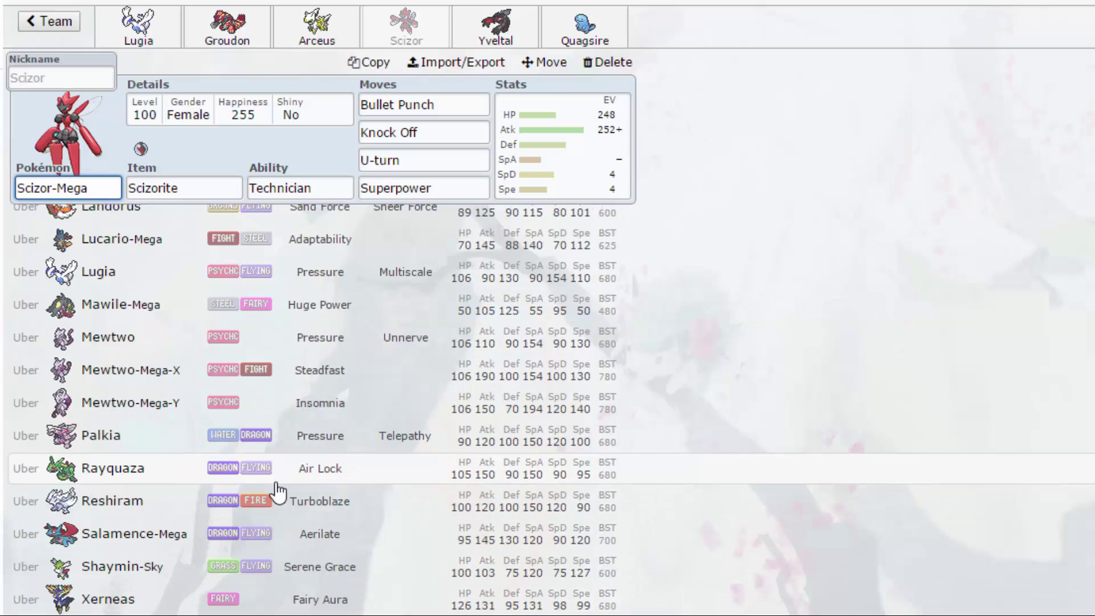
scroll(278, 492, up, 5)
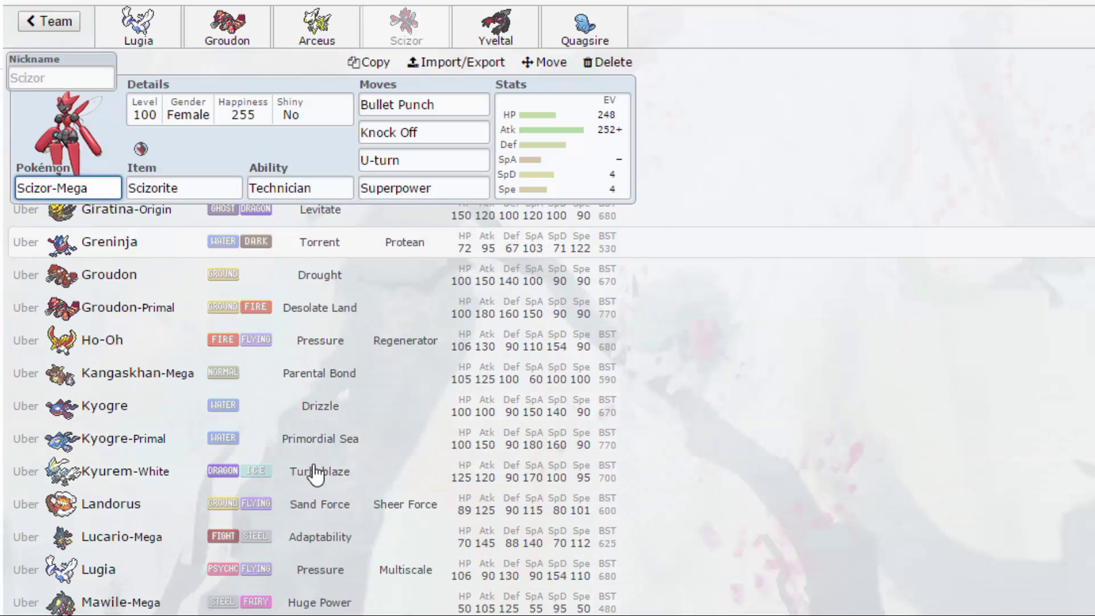
scroll(316, 473, up, 15)
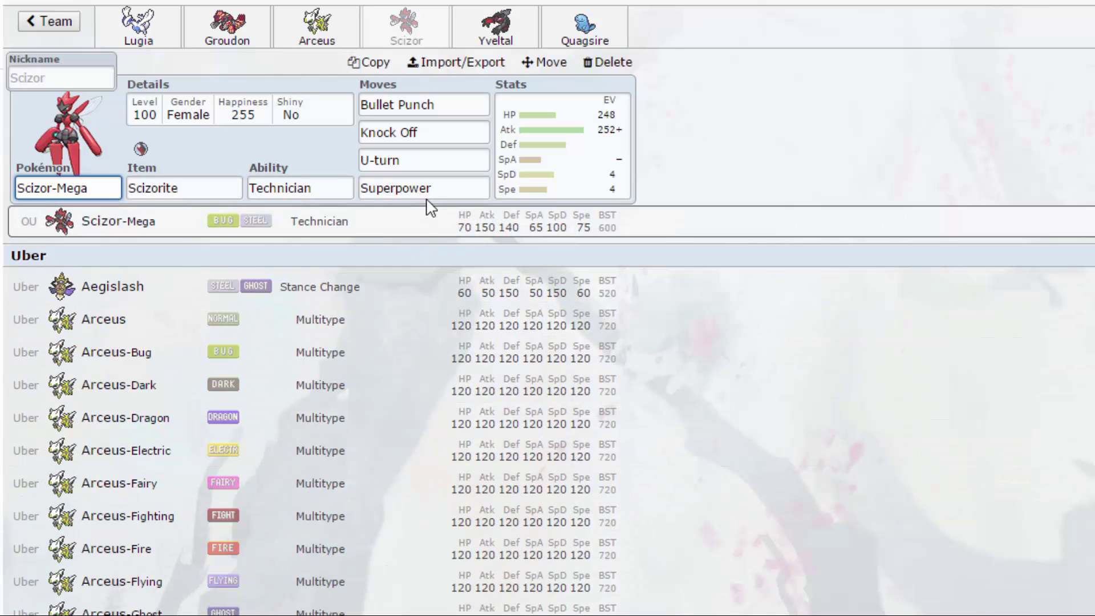
Step: Browse Mega Scizor's learnable moves list, ending with Superpower's details displayed
click(463, 191)
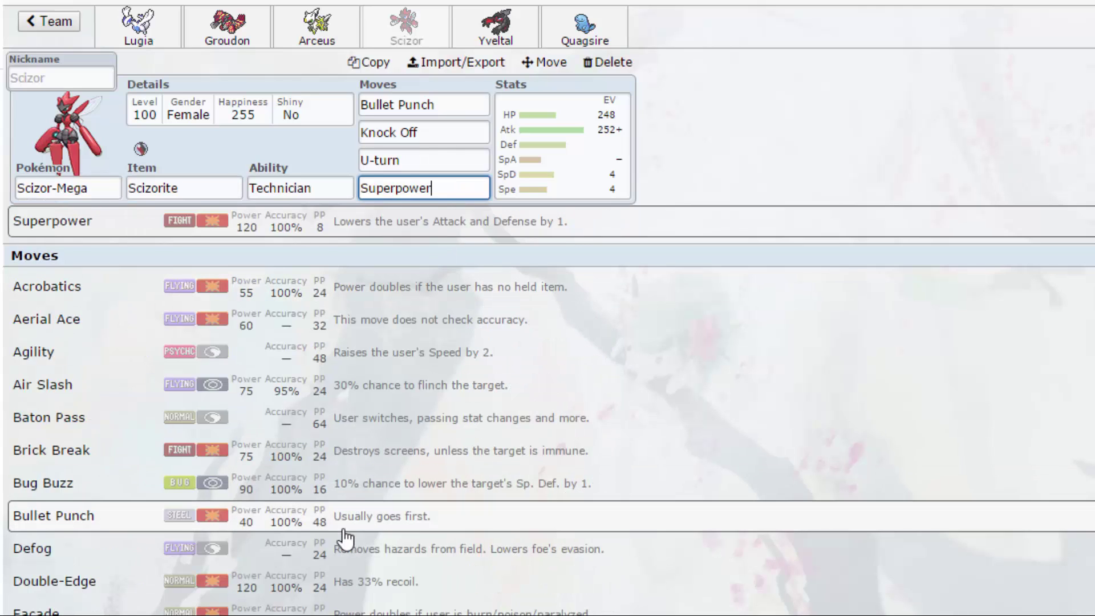
scroll(342, 525, down, 3)
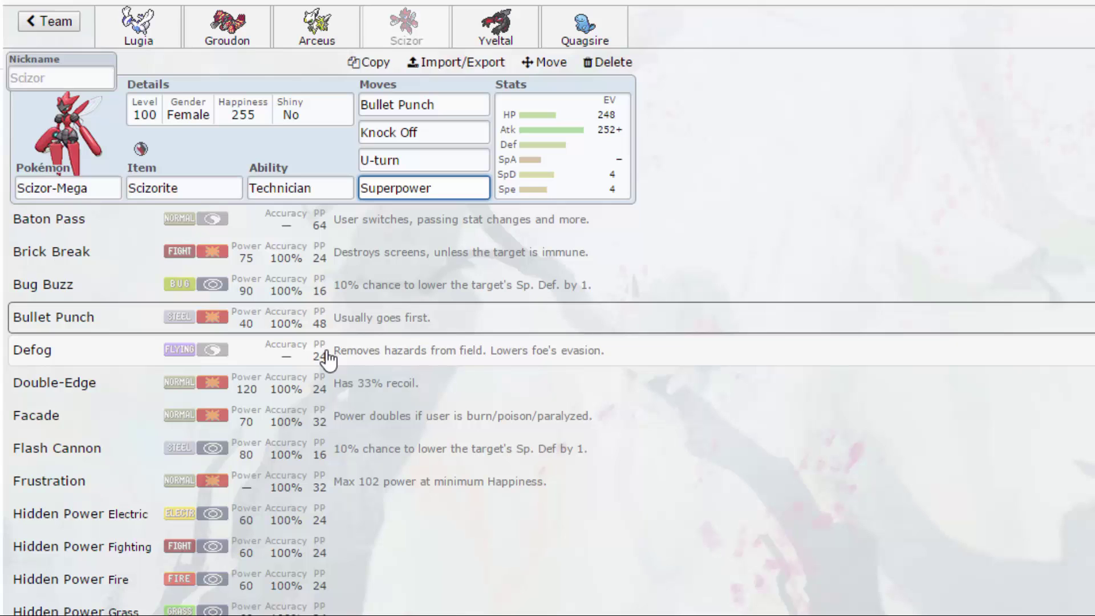
click(447, 167)
click(445, 186)
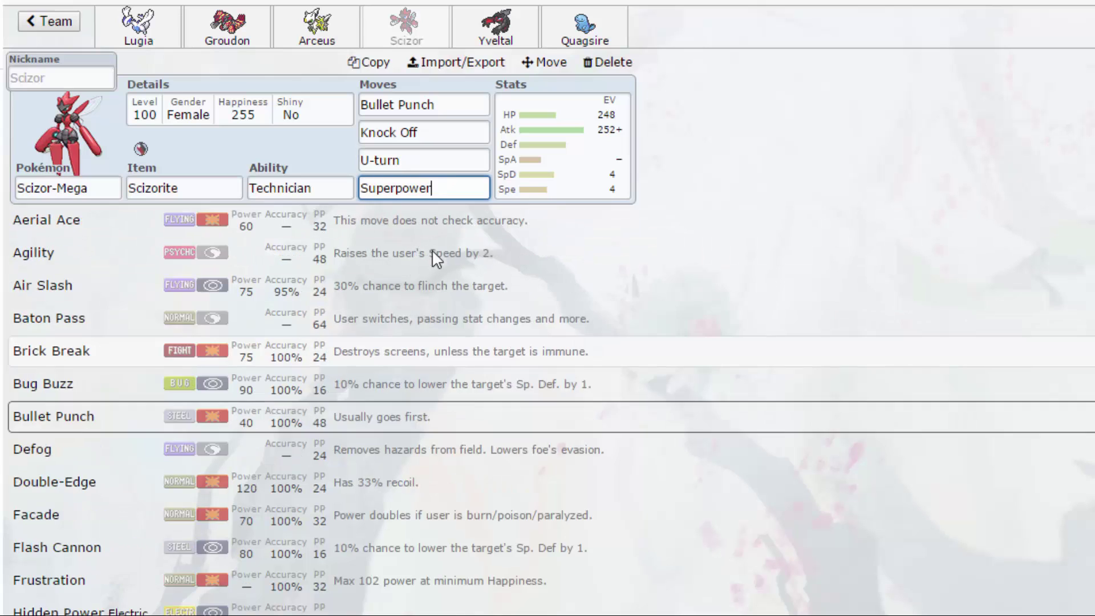
scroll(431, 264, up, 2)
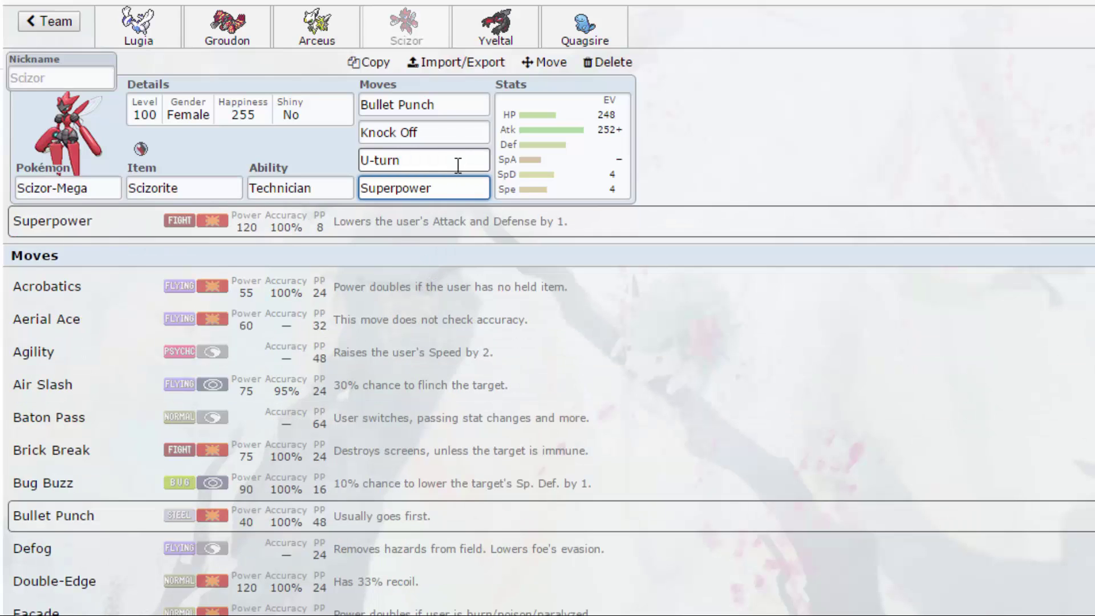
Step: Open Yveltal's Choice Scarf set and check Oblivion Wing, Heat Wave and Dark Pulse details
click(449, 110)
click(496, 25)
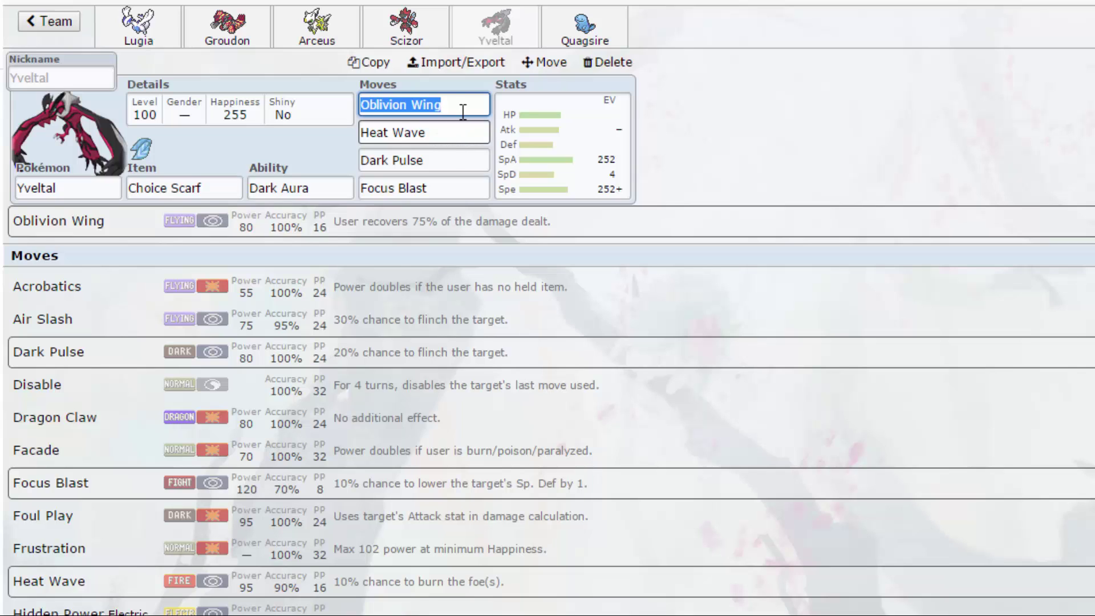
key(Right)
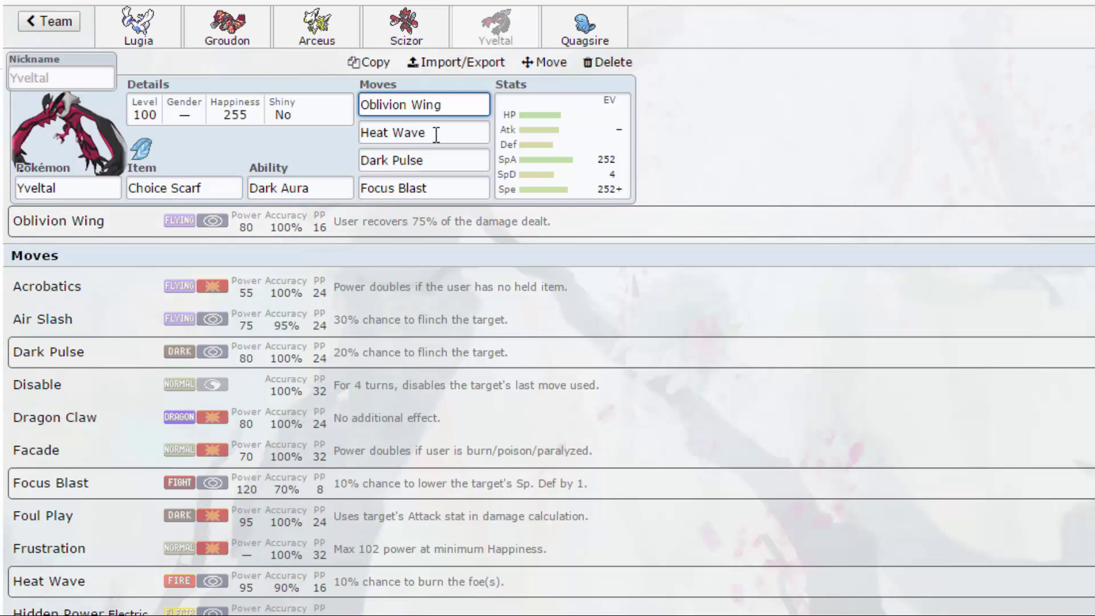
click(437, 137)
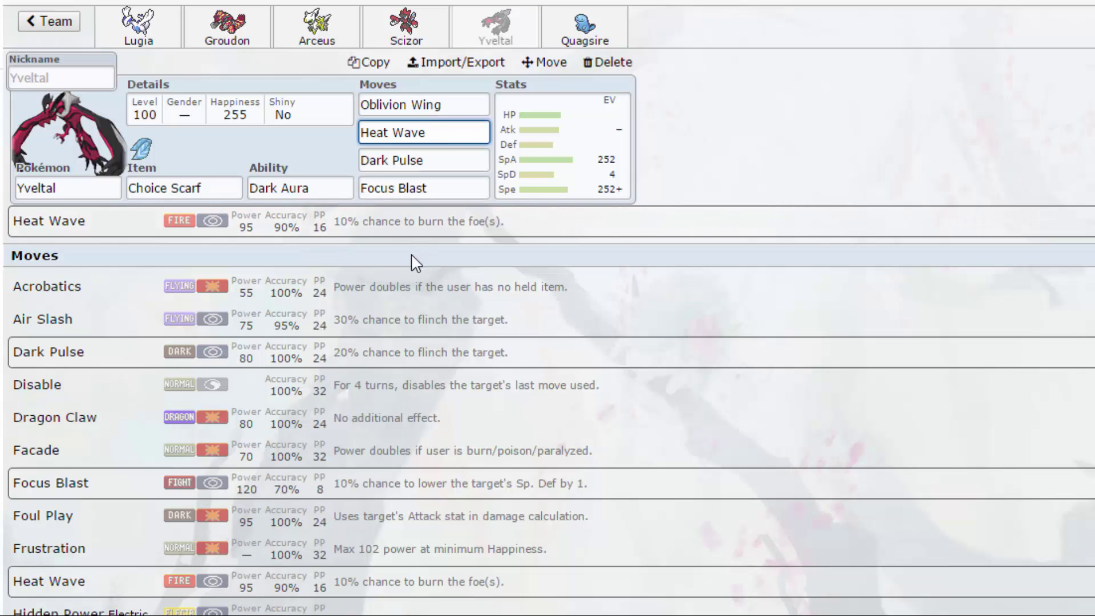
click(458, 152)
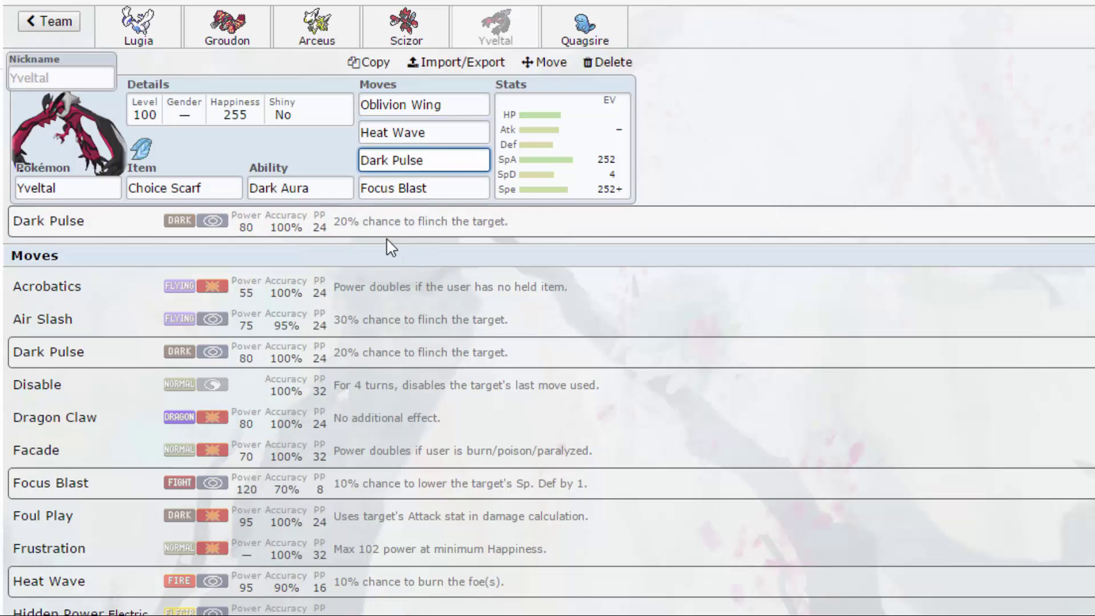
click(445, 131)
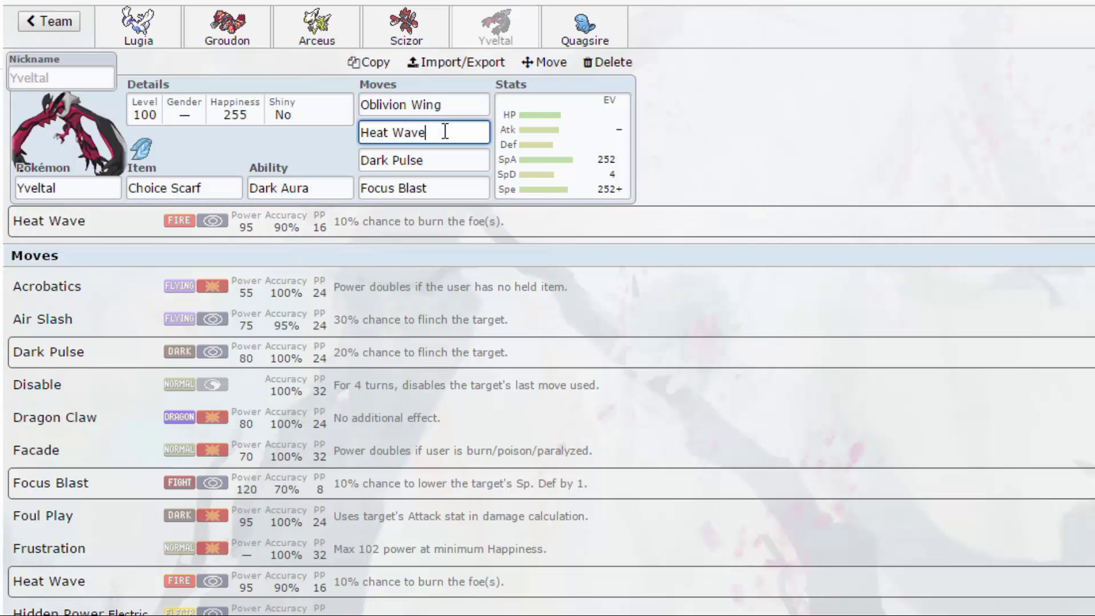
click(445, 161)
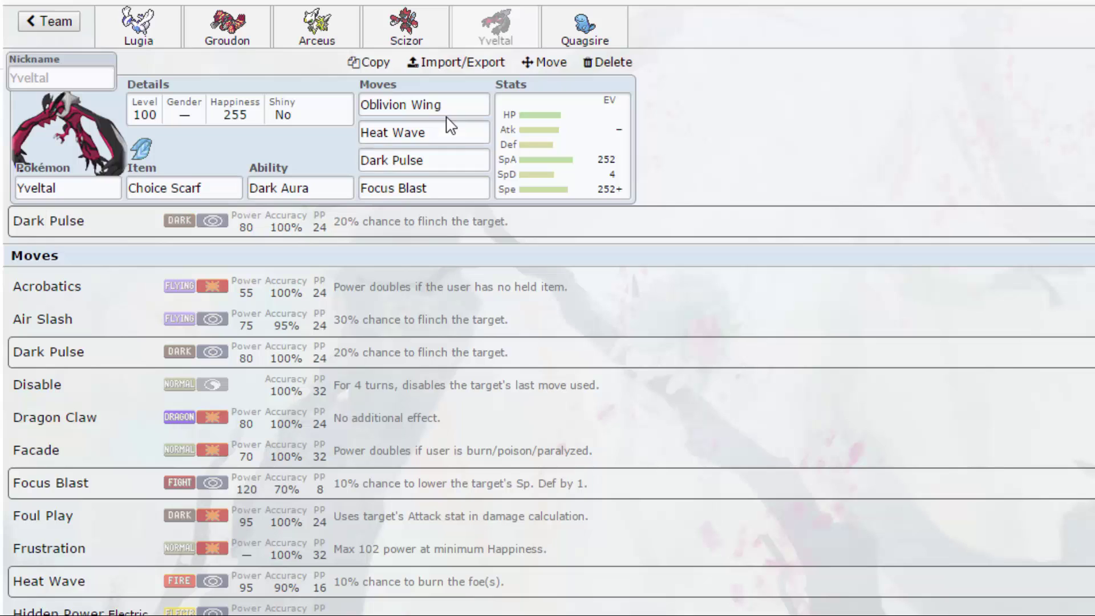
click(451, 108)
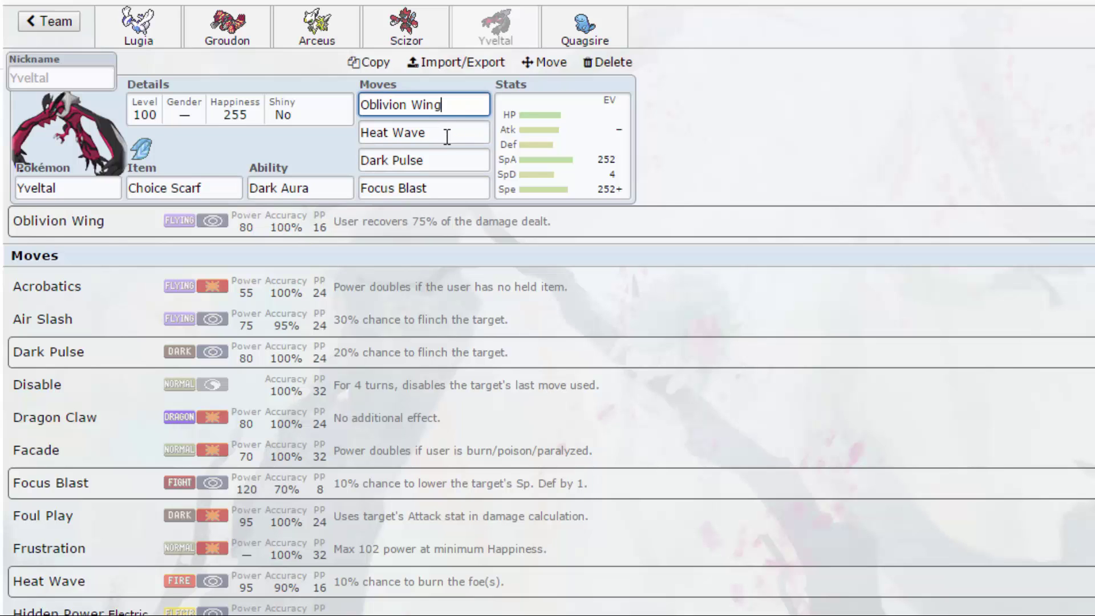
click(447, 135)
click(448, 155)
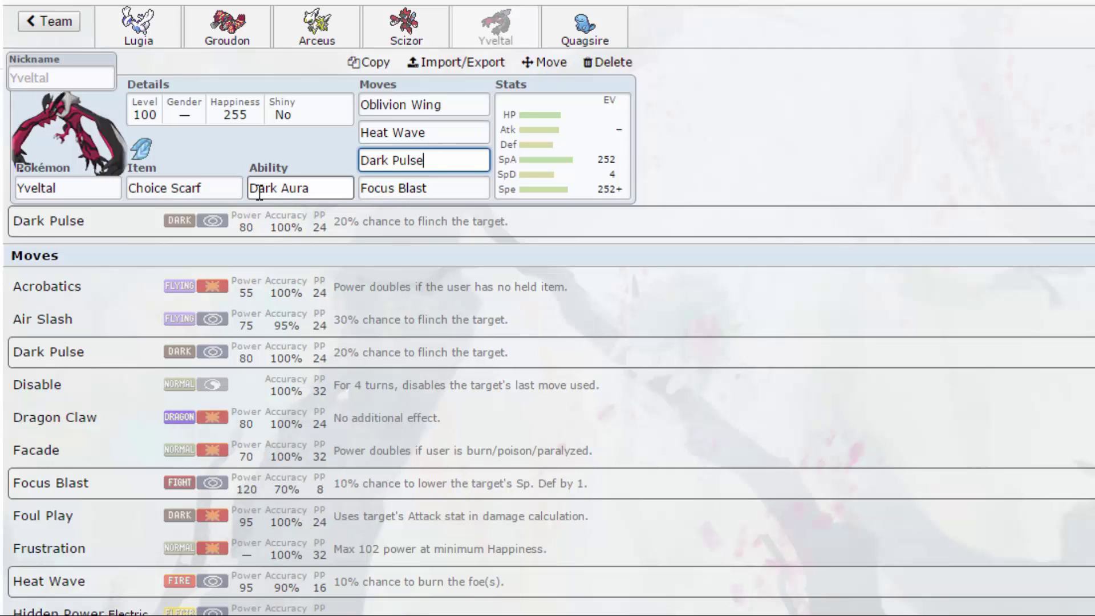
Step: Scroll the species list for Yveltal, then show Focus Blast's details: 120 power, 70% accuracy
click(77, 188)
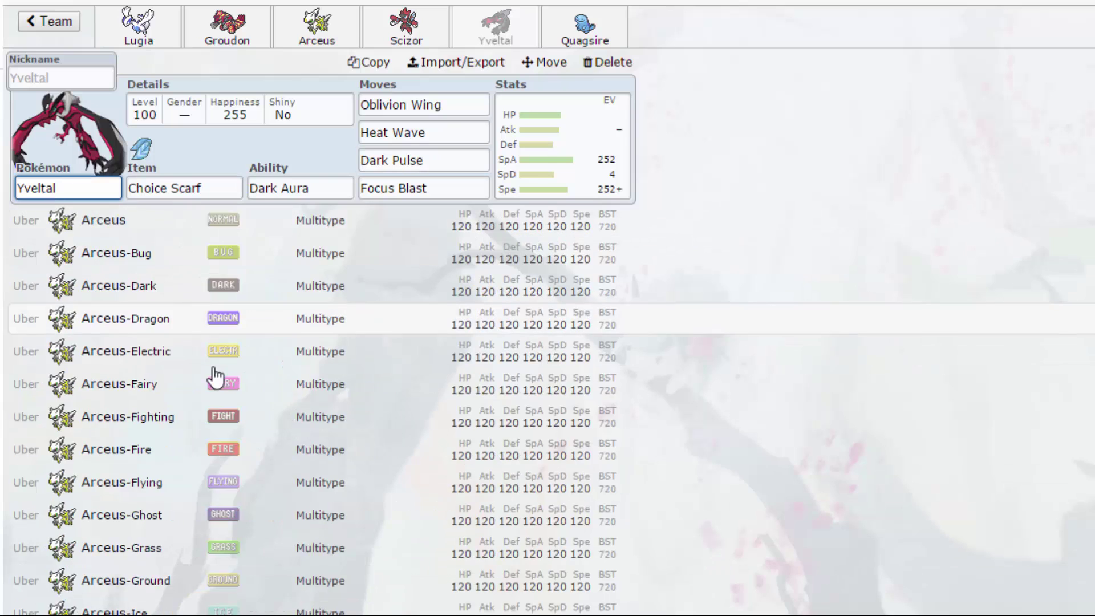
scroll(217, 377, down, 8)
scroll(217, 378, down, 15)
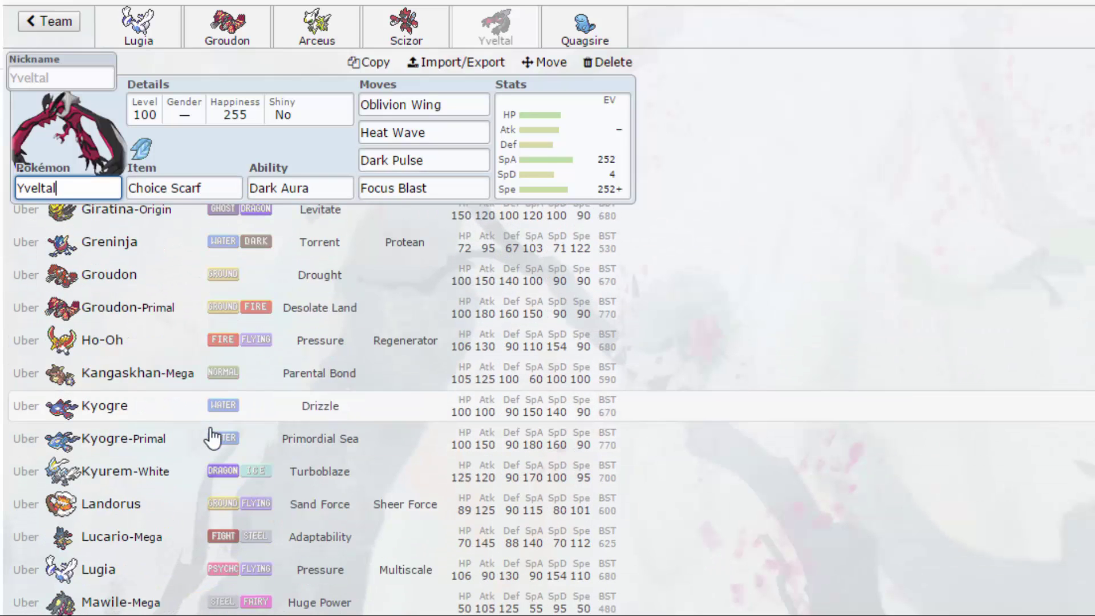
scroll(253, 438, up, 10)
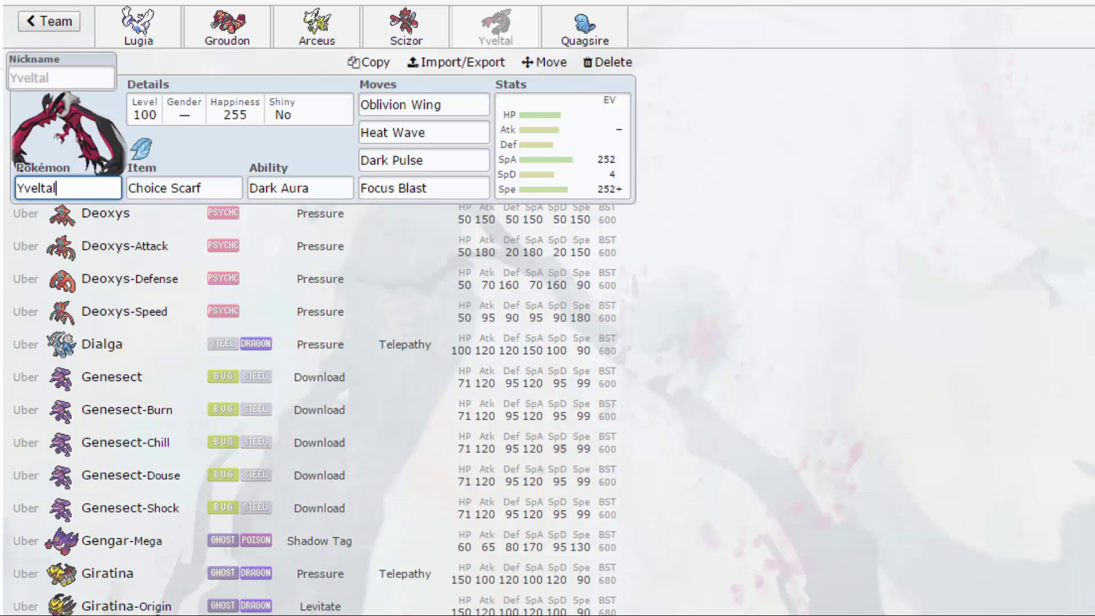
scroll(252, 536, up, 5)
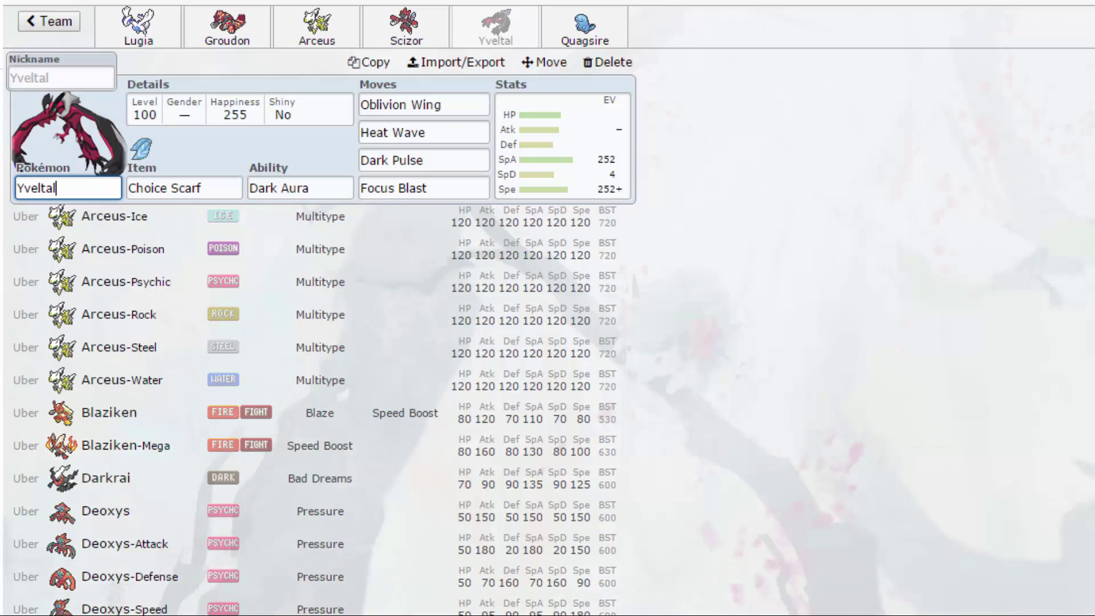
scroll(200, 579, down, 5)
scroll(205, 576, down, 10)
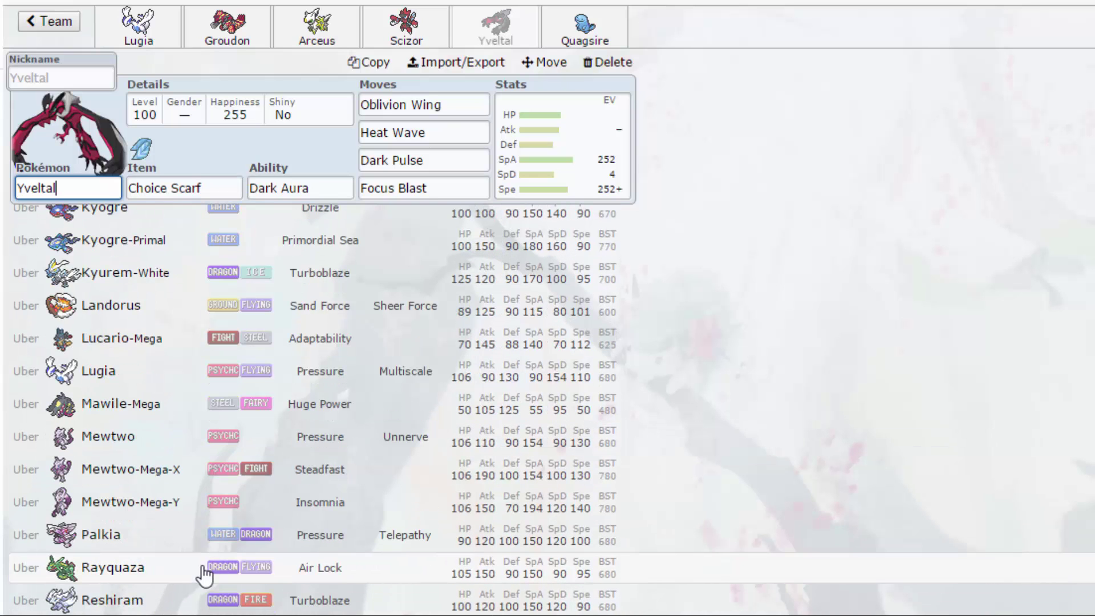
scroll(208, 576, up, 2)
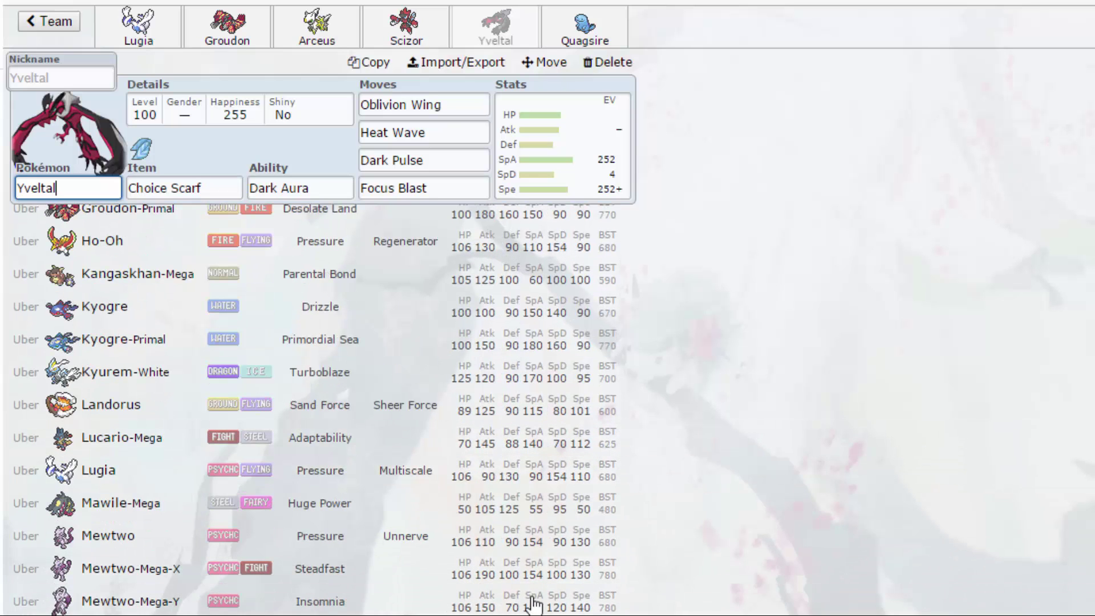
scroll(428, 538, down, 3)
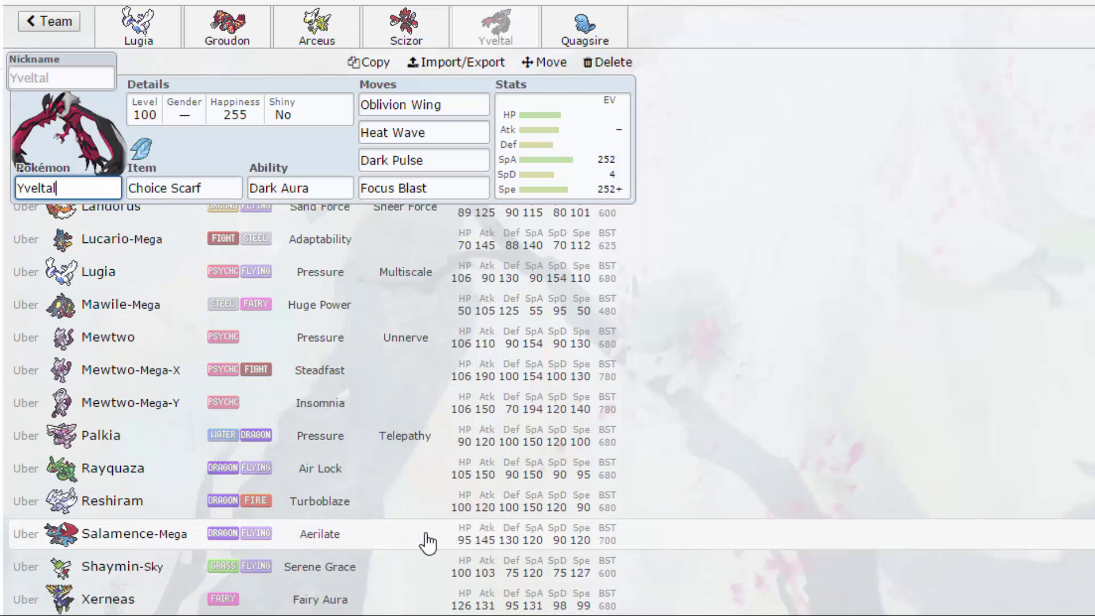
scroll(429, 538, down, 5)
scroll(374, 481, up, 15)
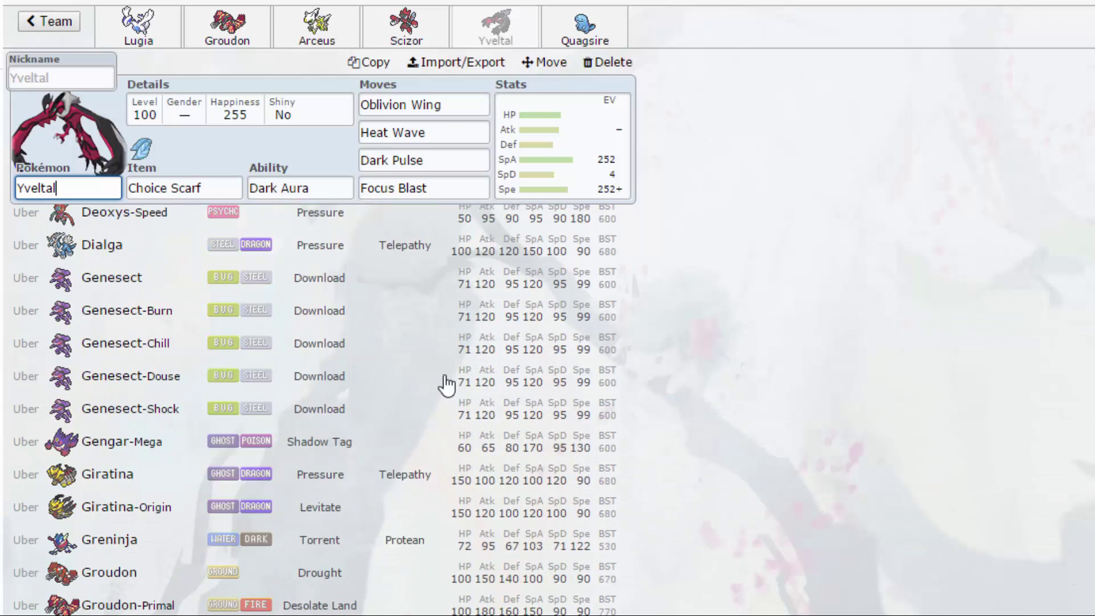
click(452, 187)
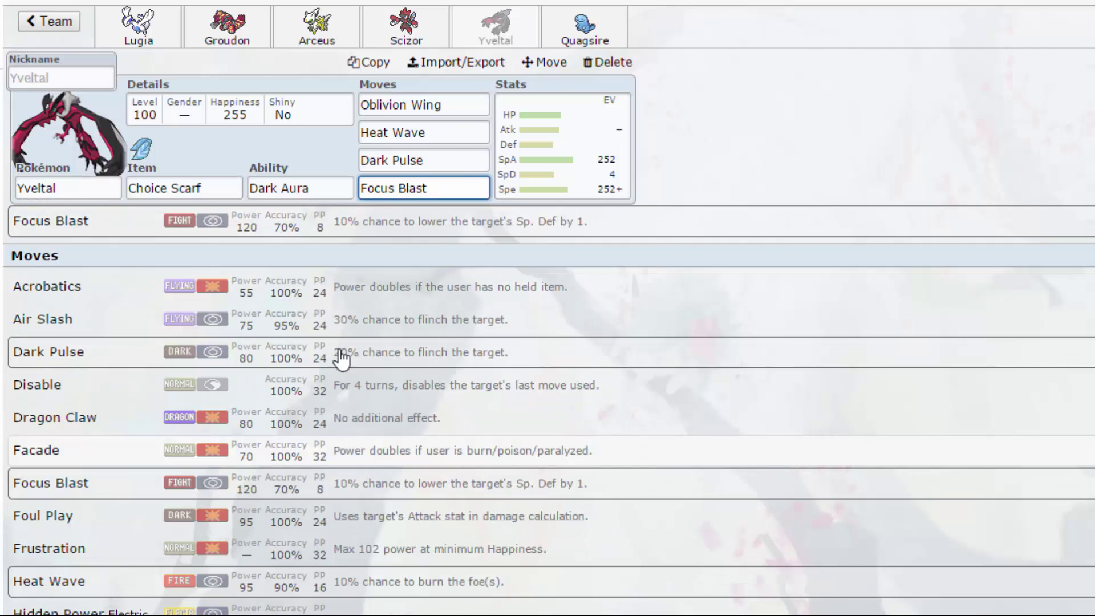
click(198, 187)
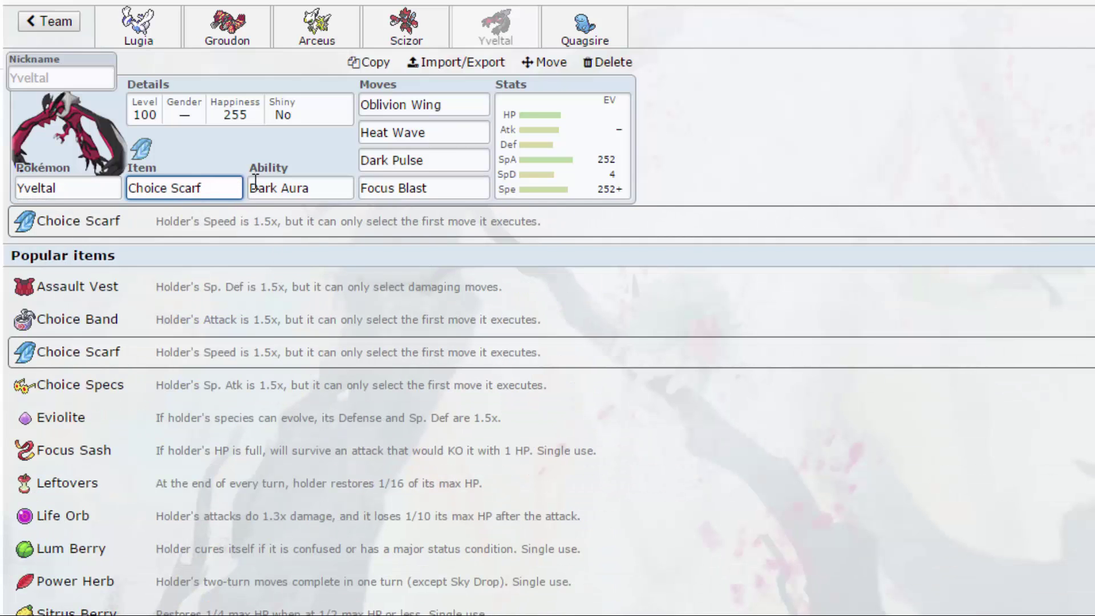
click(450, 114)
click(447, 167)
click(451, 183)
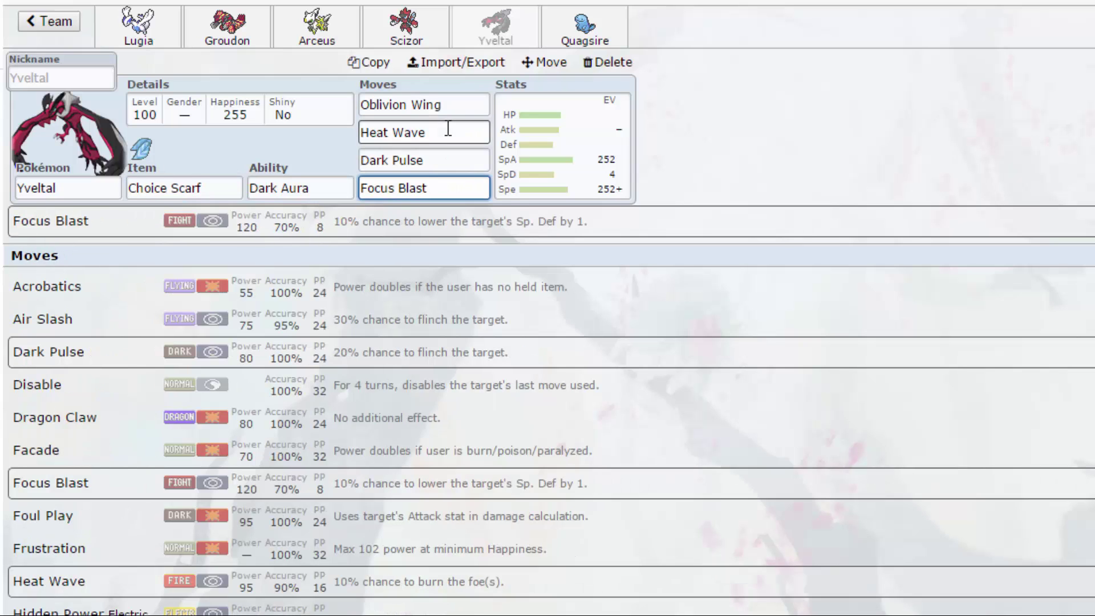
click(448, 129)
click(472, 108)
click(459, 194)
click(454, 169)
click(462, 137)
click(474, 107)
click(74, 185)
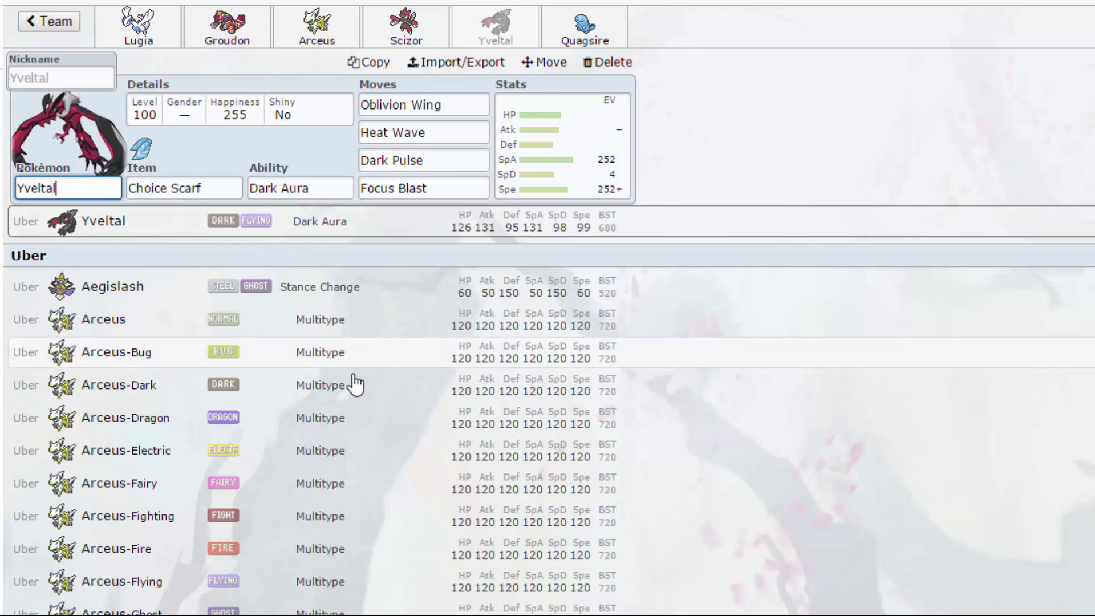
scroll(354, 385, down, 10)
scroll(359, 382, up, 10)
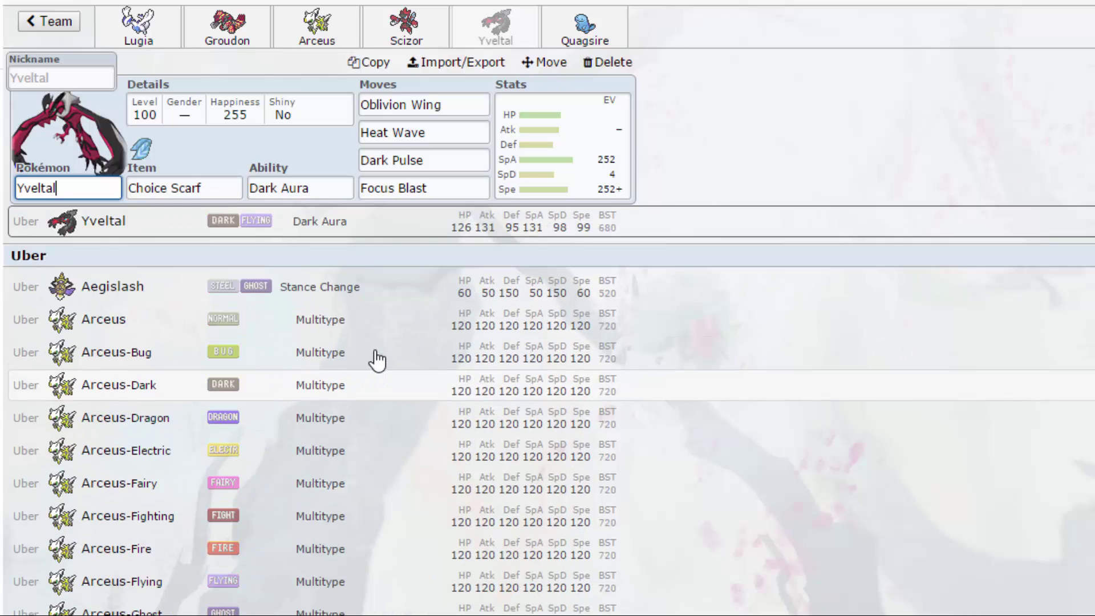
click(409, 155)
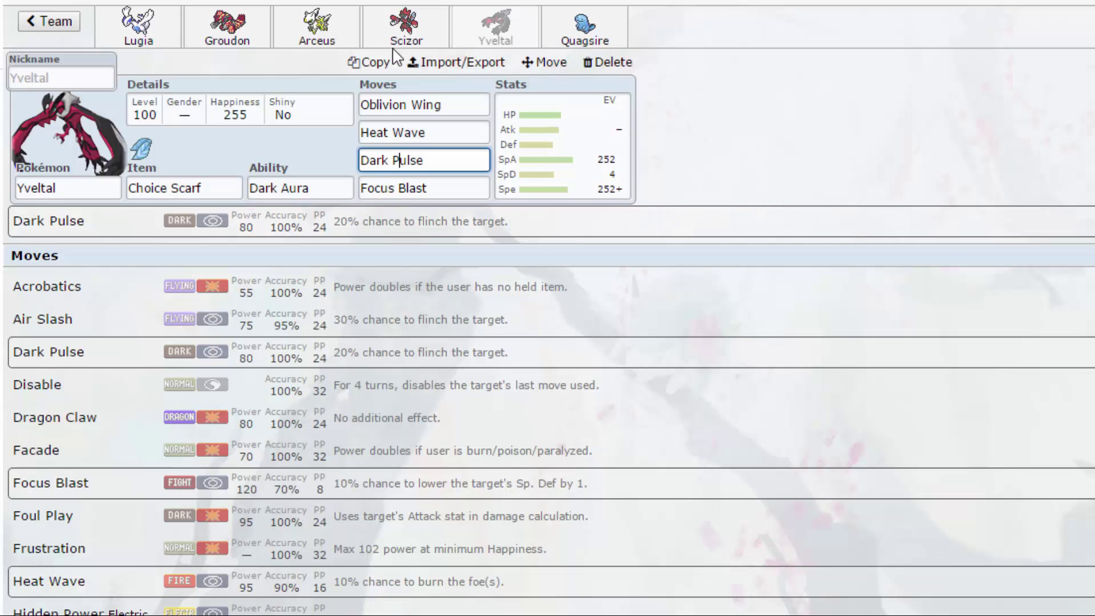
Step: Open Quagsire, check Unaware, Scald, Sludge Bomb, Recover and Yawn, then view its Calm EVs
click(583, 26)
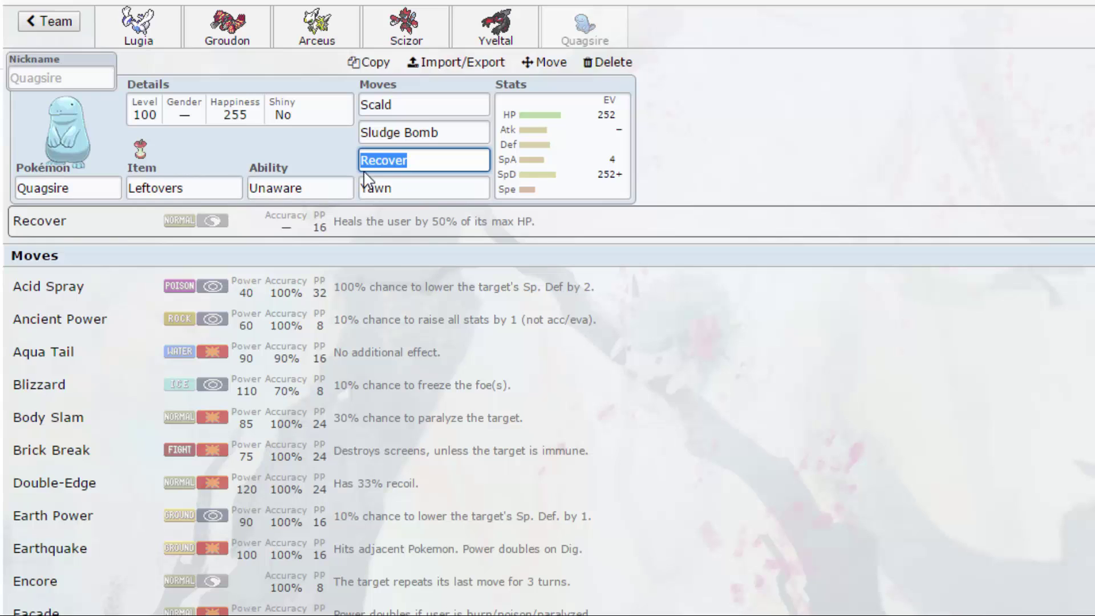
click(291, 186)
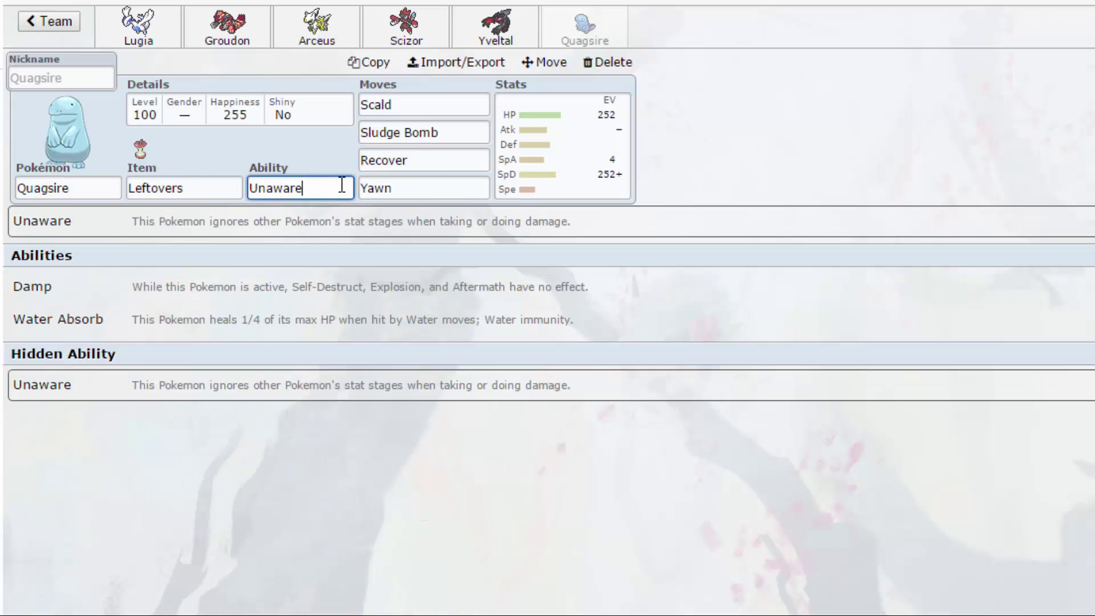
click(436, 109)
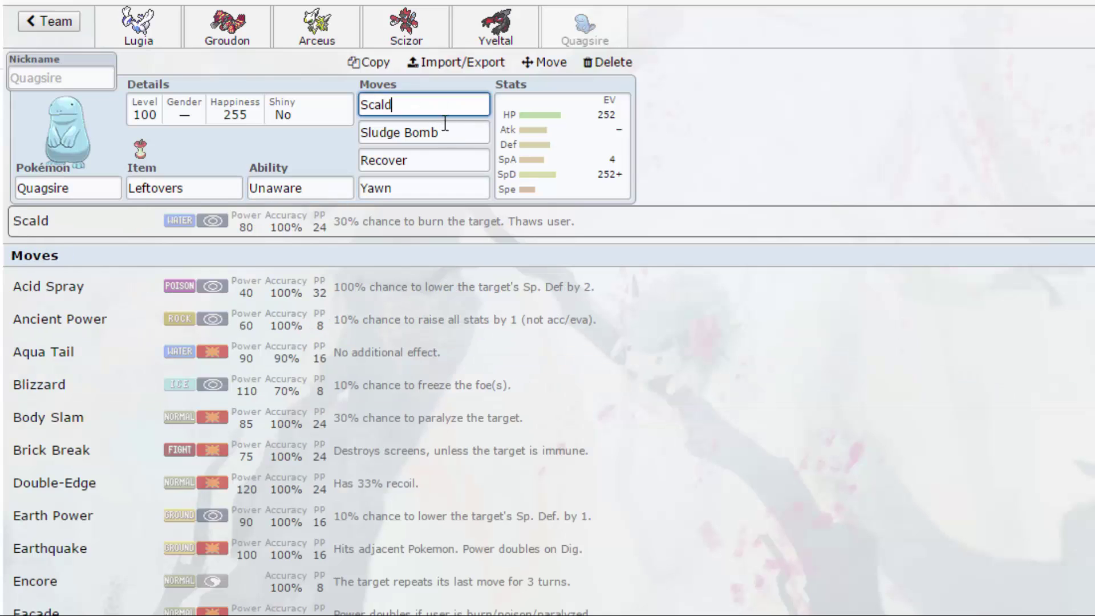
click(449, 134)
click(443, 160)
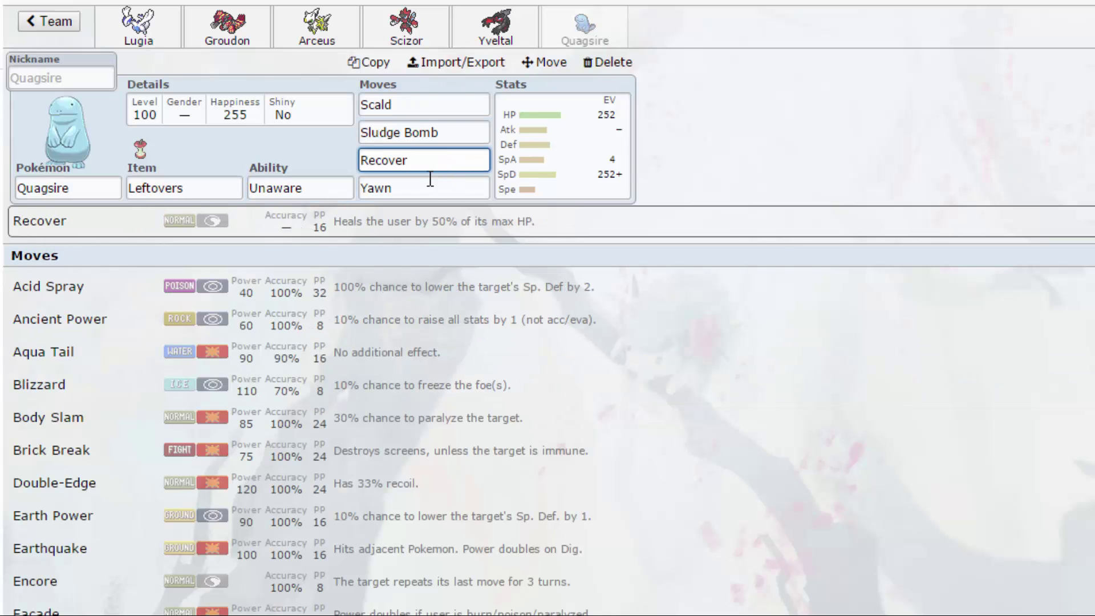
click(429, 113)
key(Tab)
key(Tab)
key(Tab)
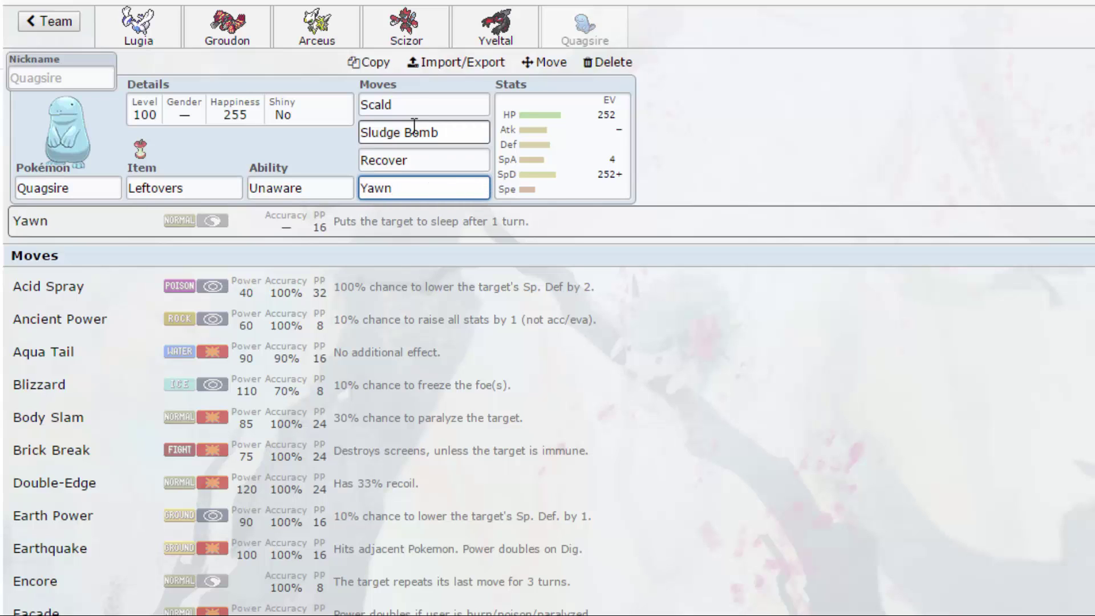
click(421, 104)
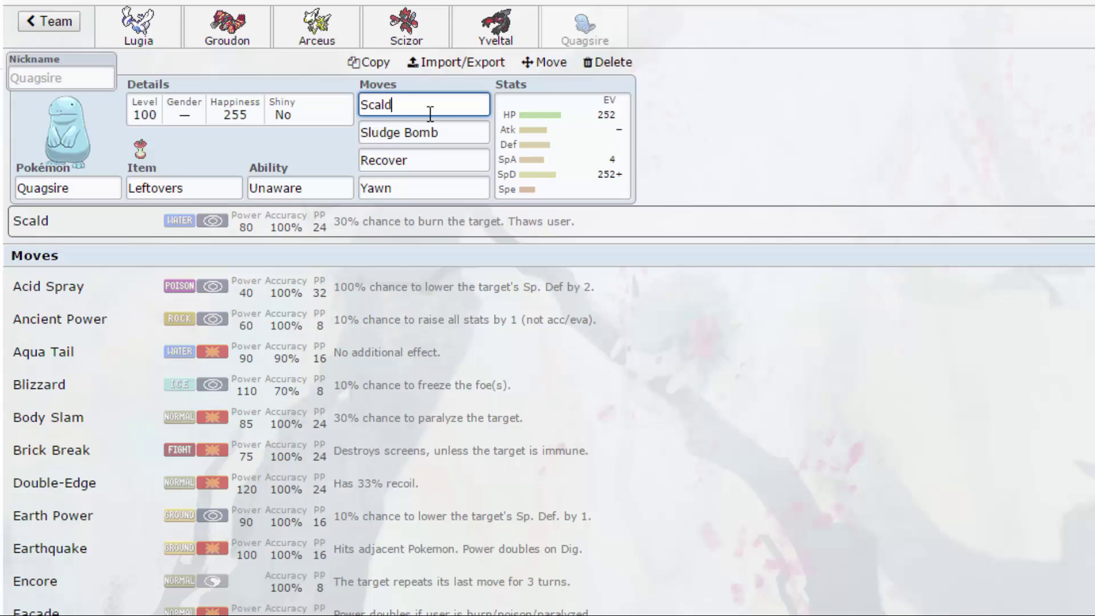
click(461, 138)
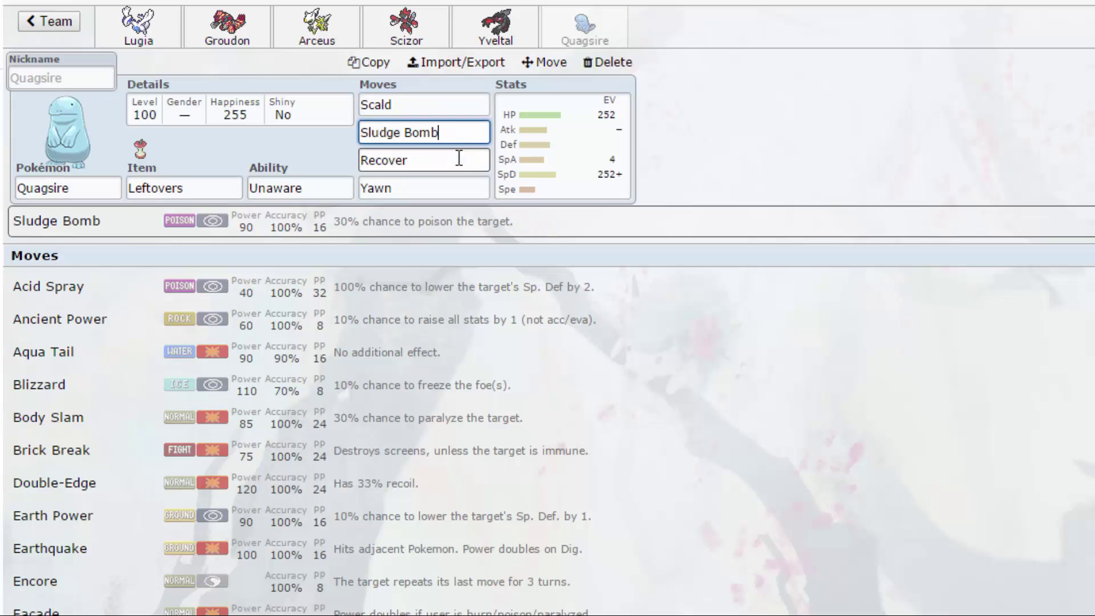
click(440, 166)
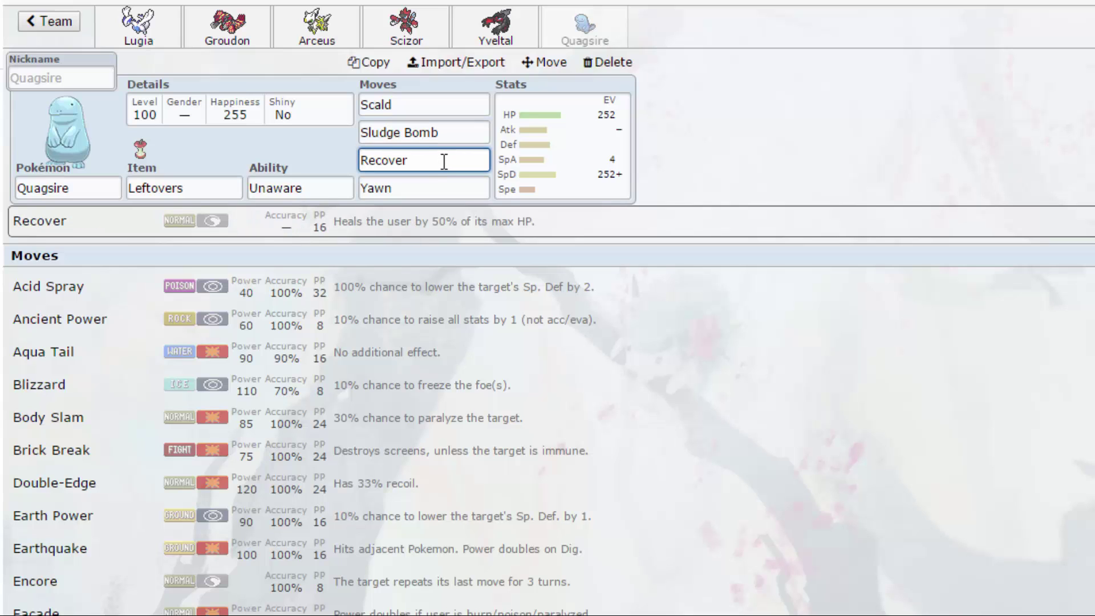
click(573, 171)
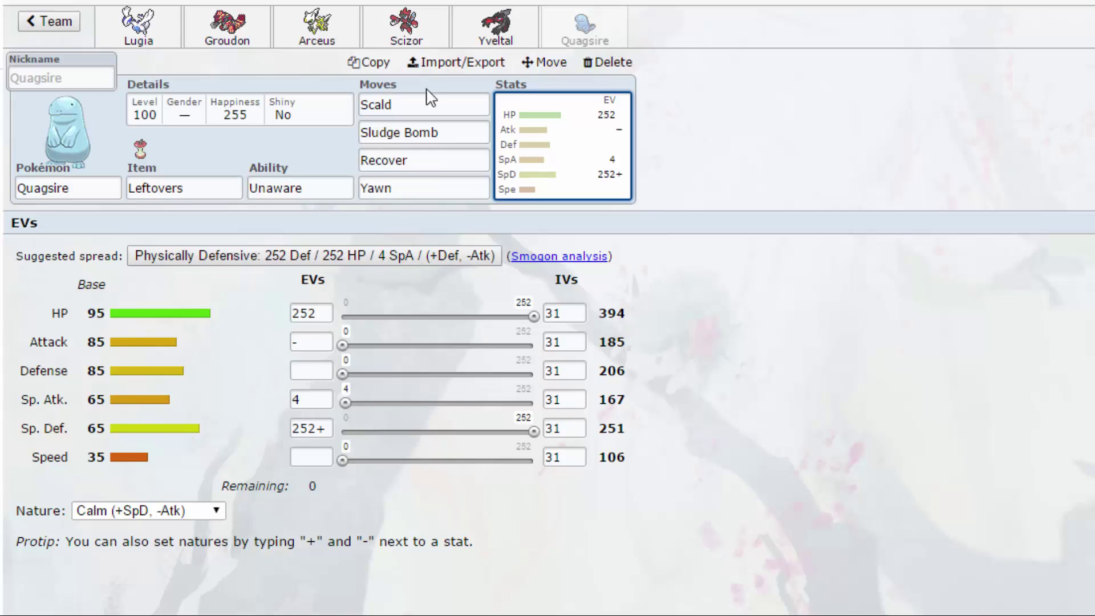
click(425, 104)
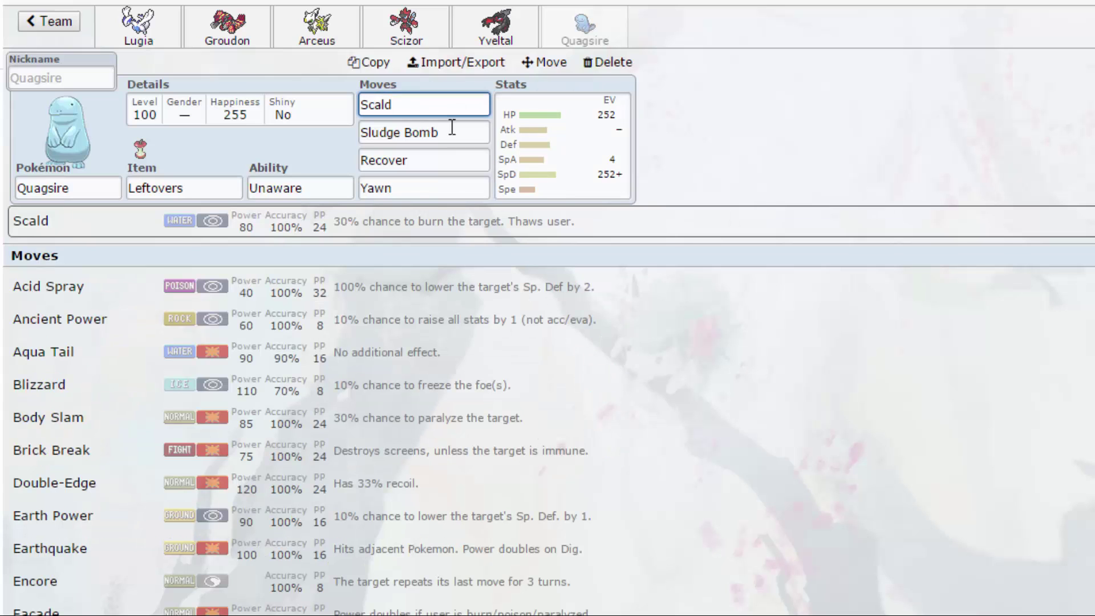
click(447, 130)
click(443, 164)
click(435, 191)
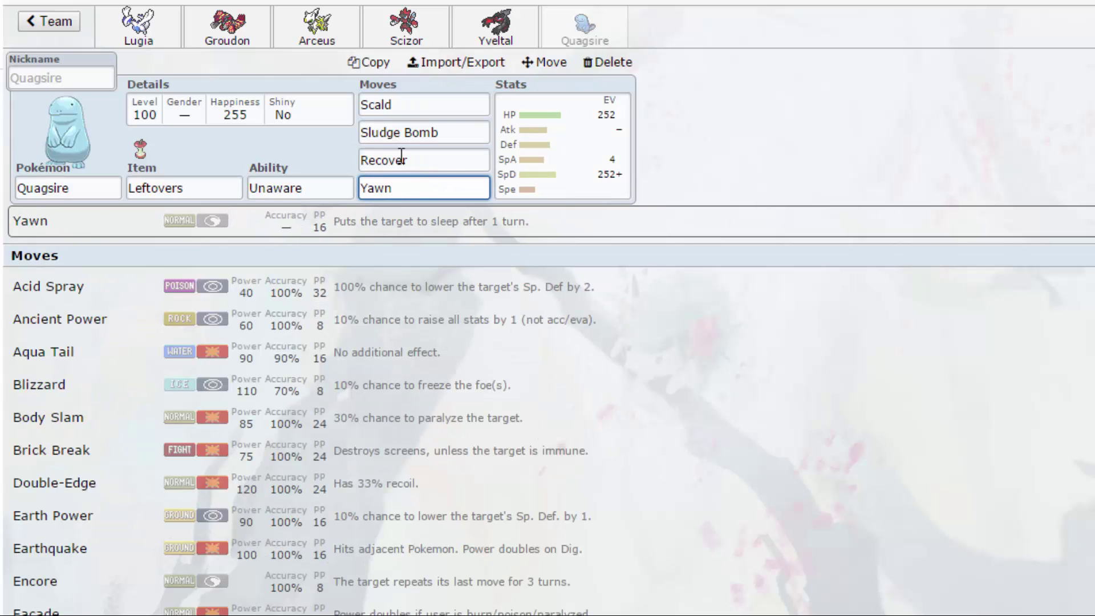
drag(396, 34, 471, 38)
click(471, 38)
click(585, 34)
key(Tab)
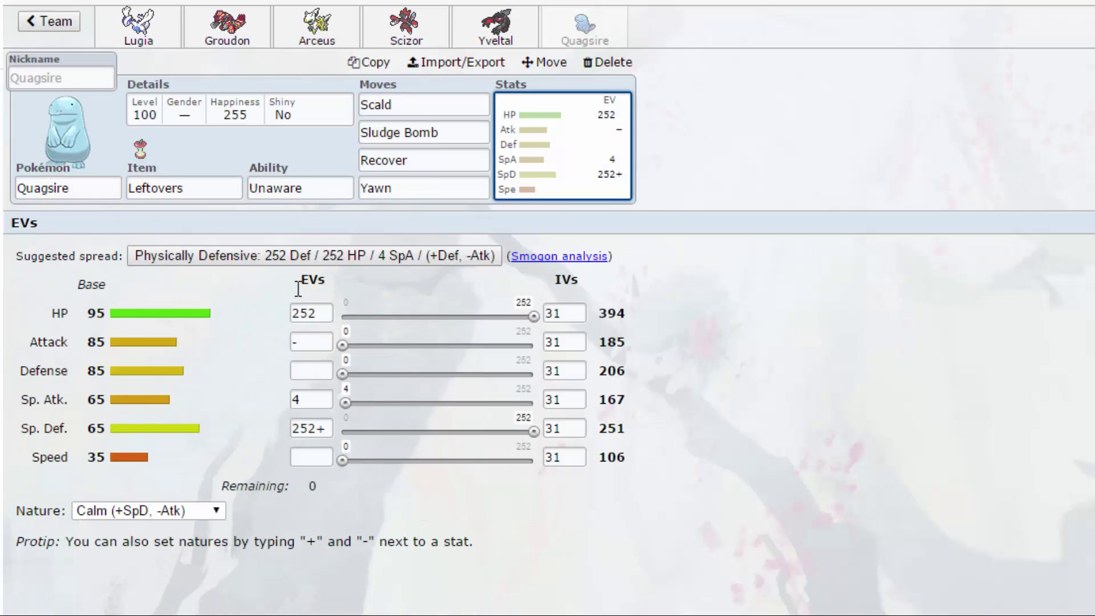
click(316, 432)
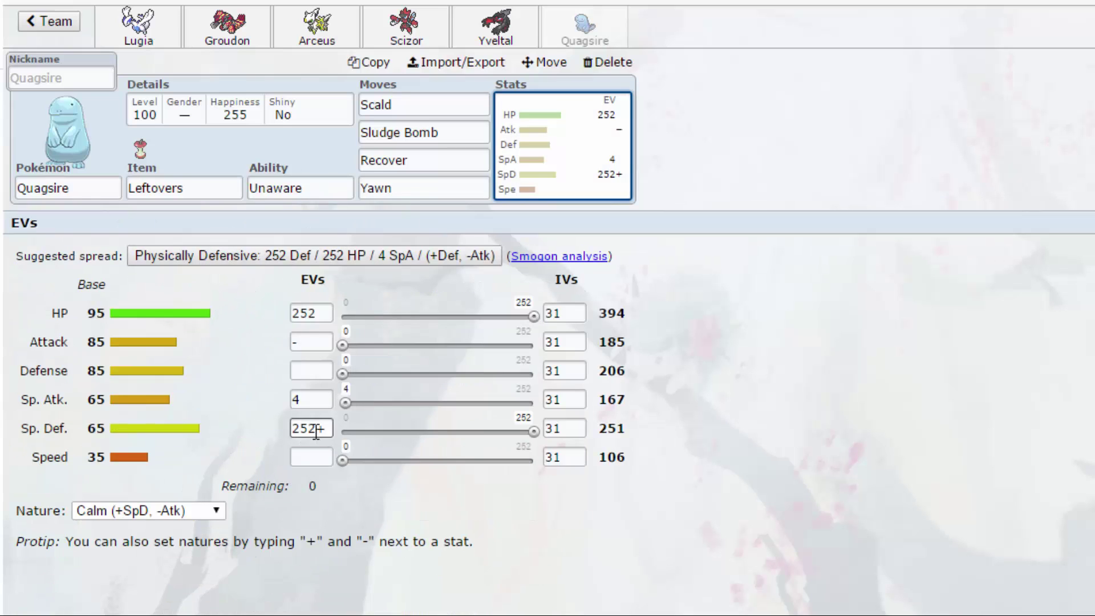
click(285, 415)
click(136, 22)
click(268, 38)
click(330, 35)
click(422, 34)
click(501, 34)
click(573, 39)
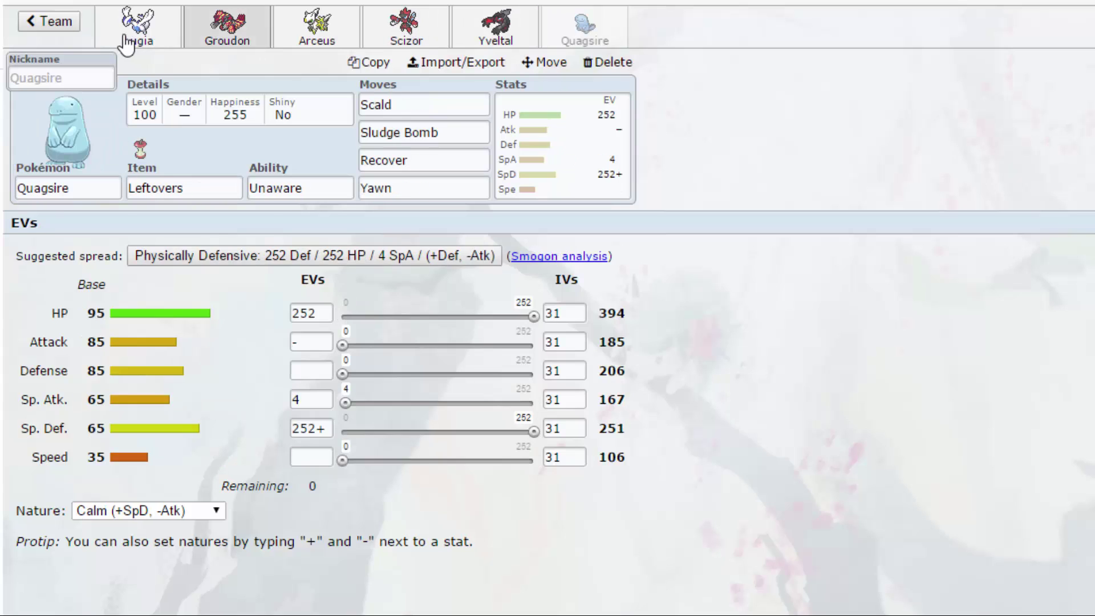
click(153, 50)
click(220, 47)
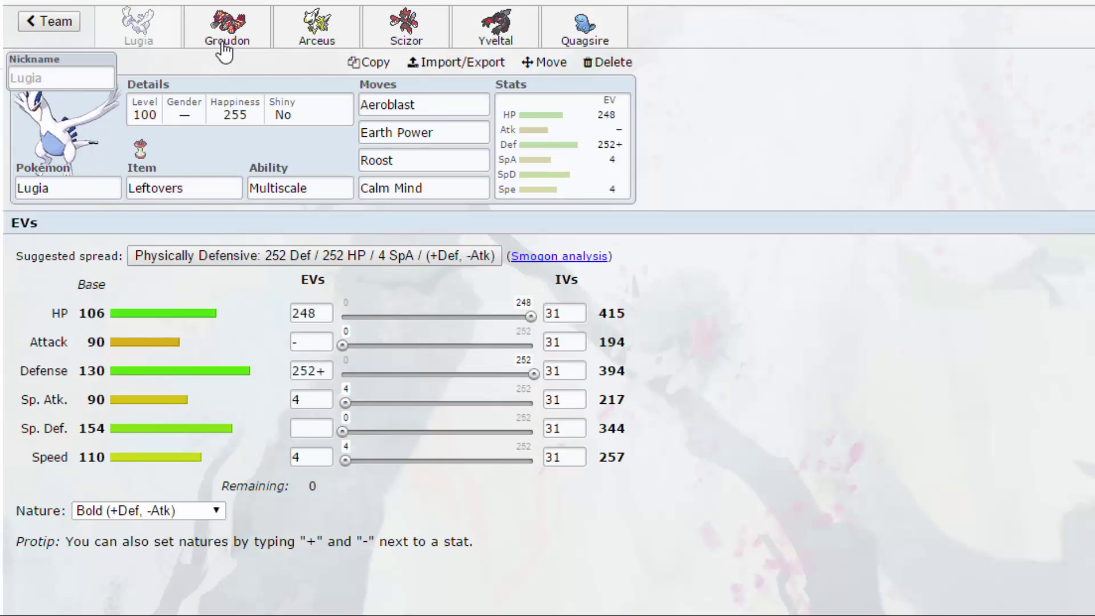
click(316, 40)
click(398, 45)
click(493, 40)
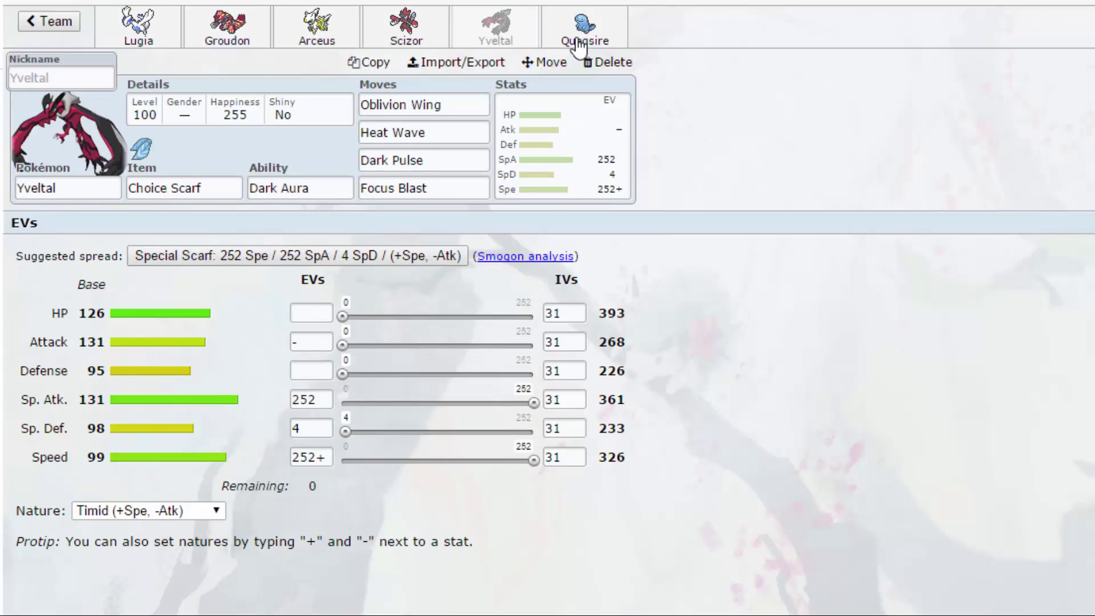
click(563, 53)
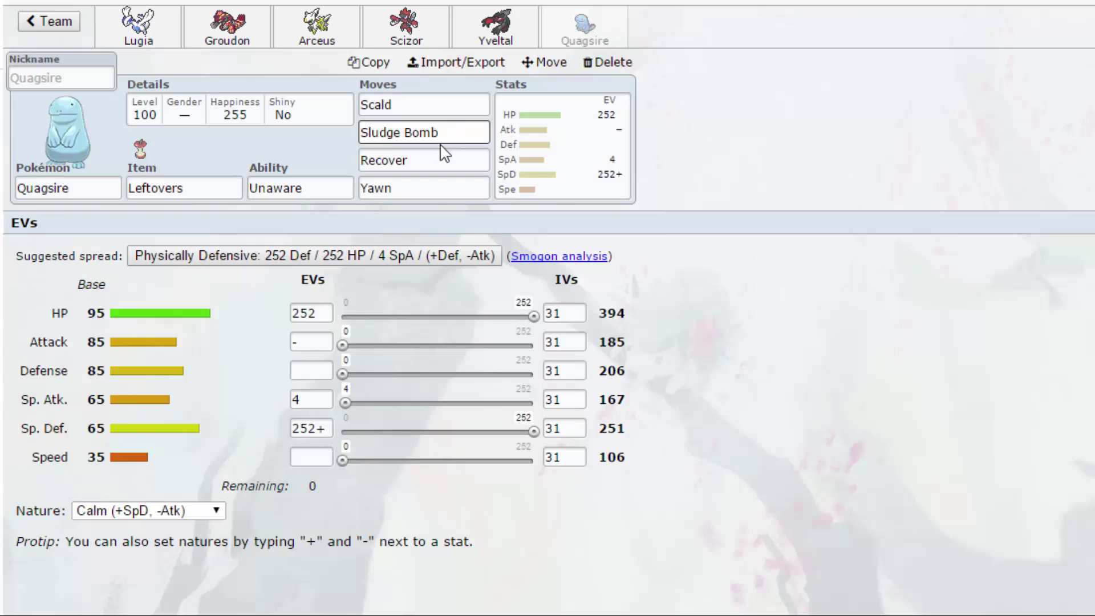
click(429, 107)
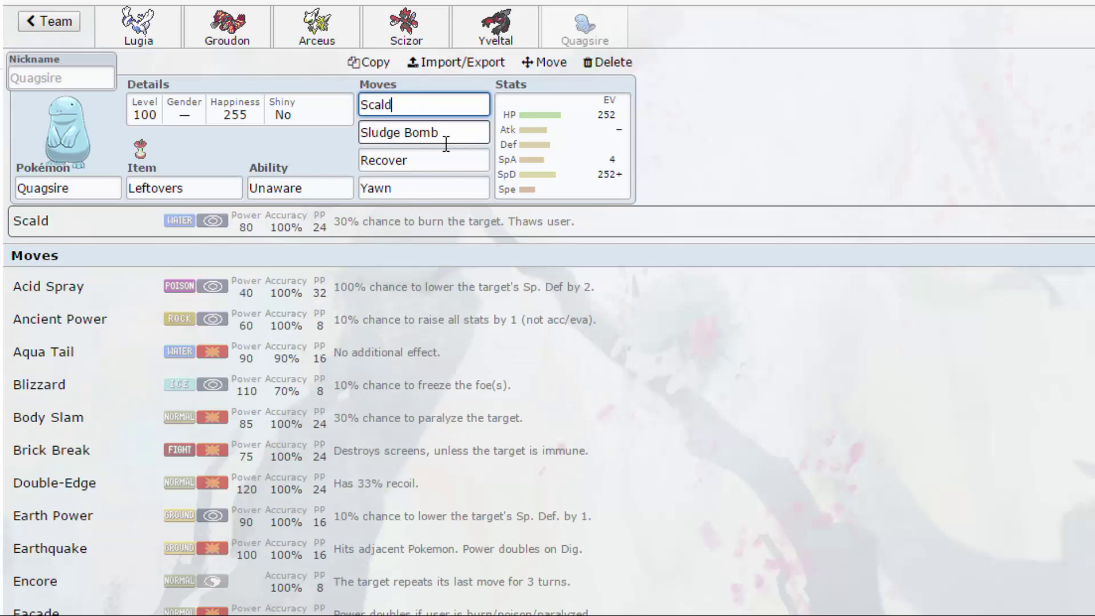
click(446, 144)
click(439, 163)
click(437, 178)
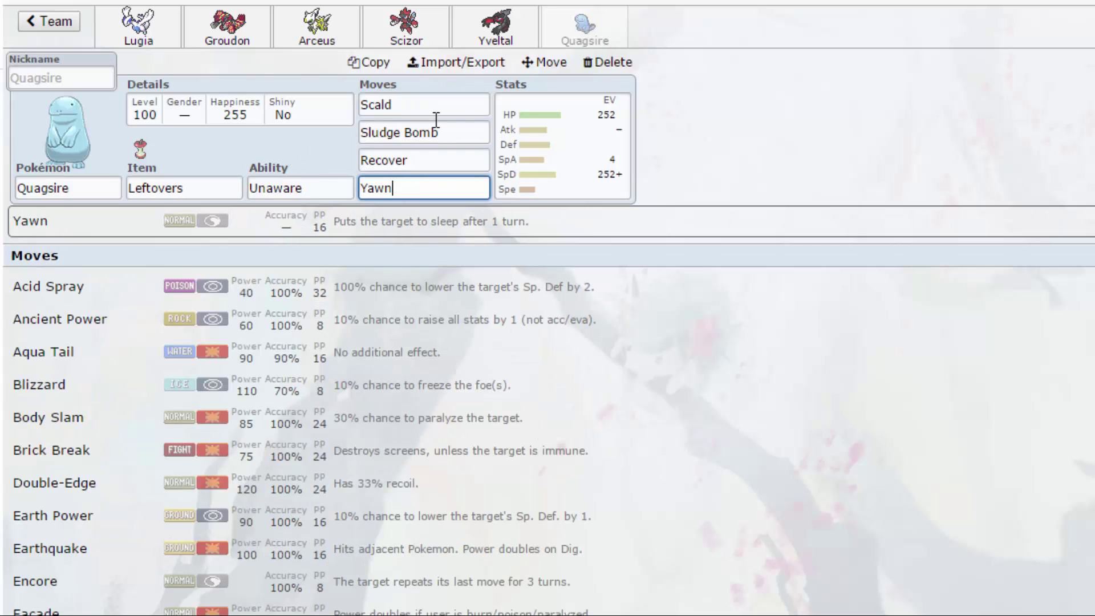
click(439, 110)
click(450, 137)
click(450, 159)
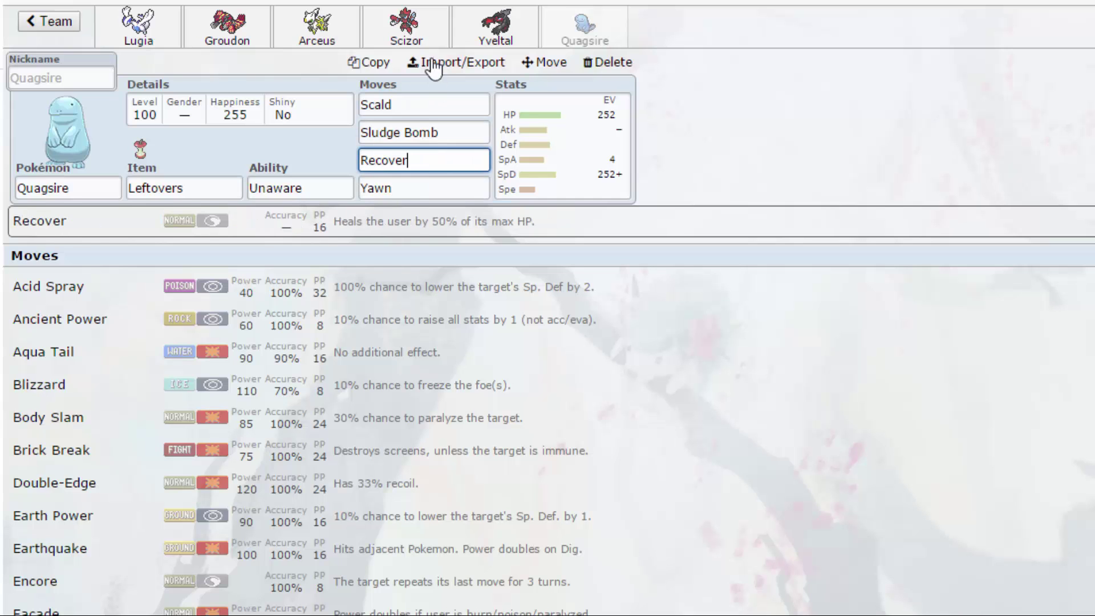
click(476, 34)
click(399, 33)
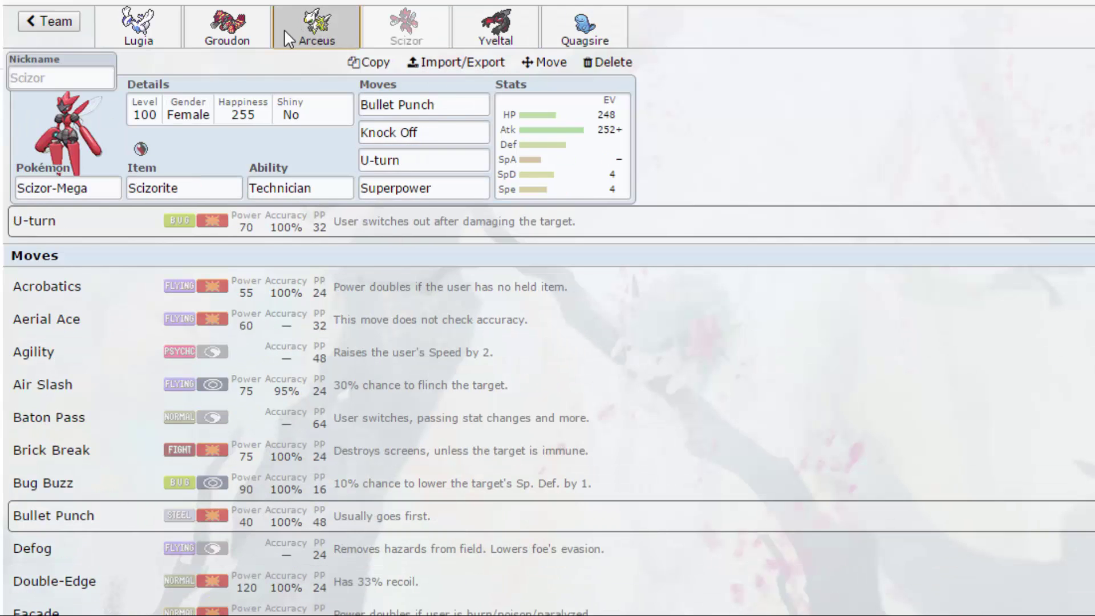
click(278, 31)
click(187, 33)
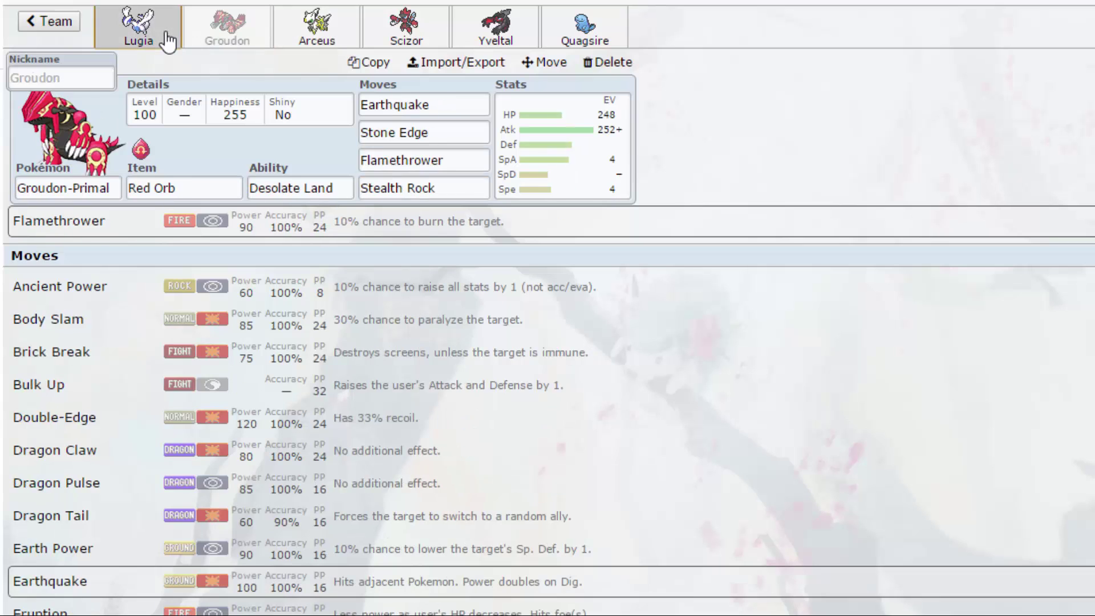
click(166, 35)
click(244, 36)
click(314, 40)
click(406, 25)
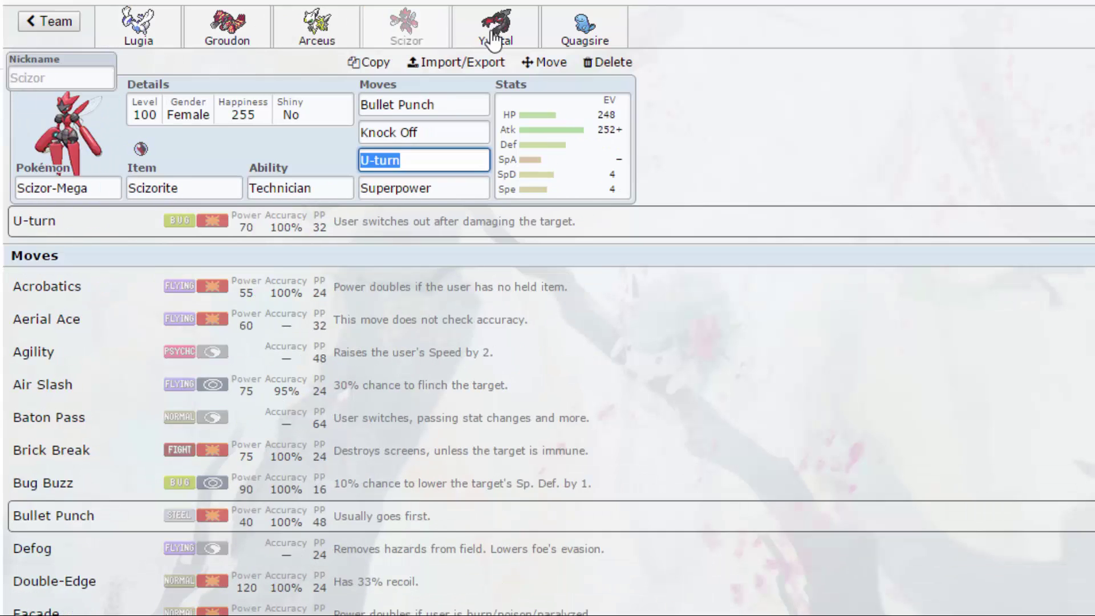
click(494, 24)
click(584, 26)
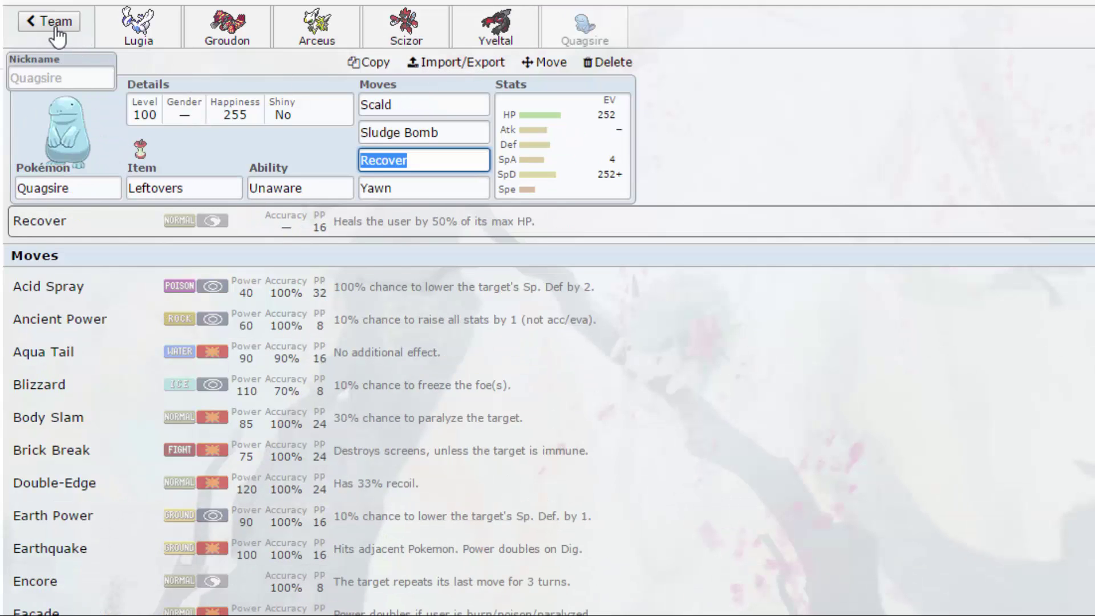